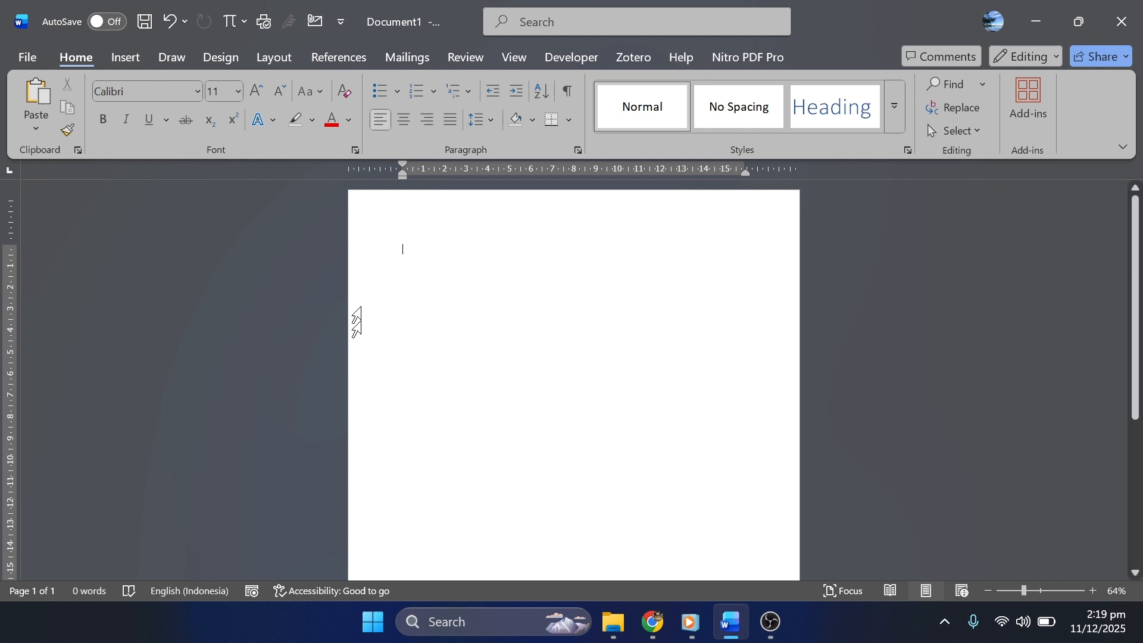
Step: Insert a table with four columns and three rows at the start of the document
left_click(126, 59)
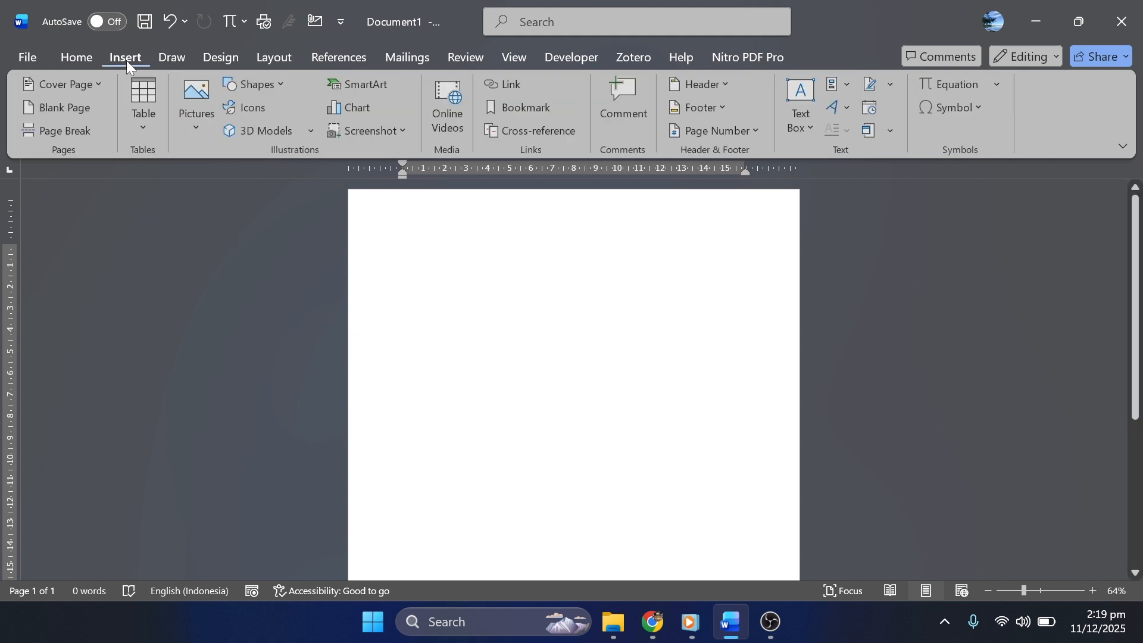
left_click(145, 122)
left_click(212, 229)
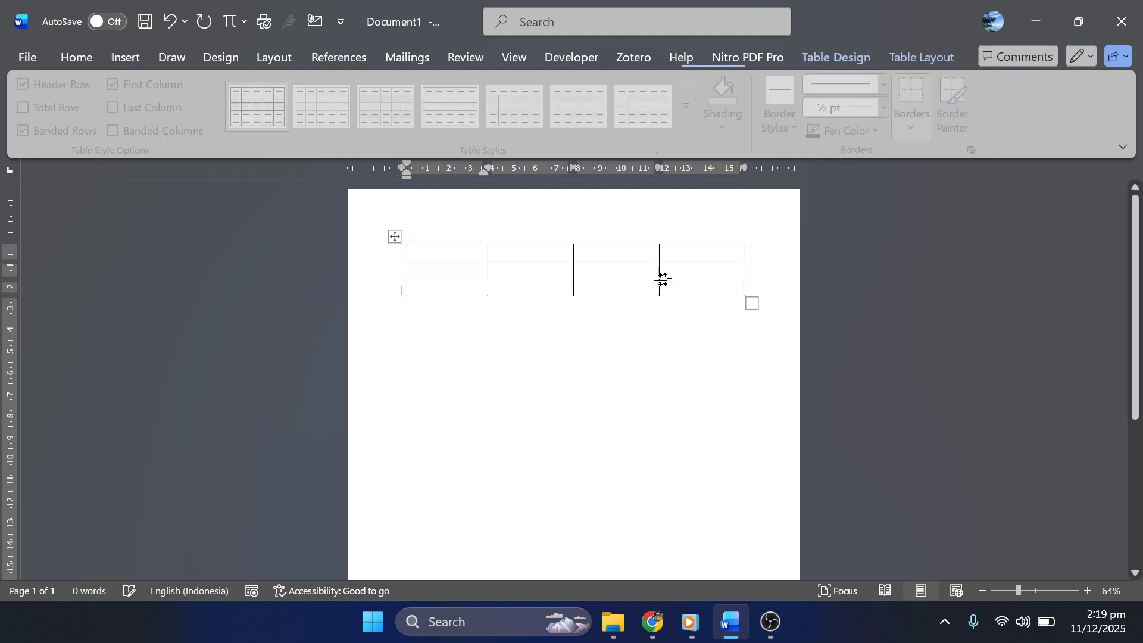
Step: Widen the table's last column so its outer edge extends past the page's right text margin
left_click(742, 270)
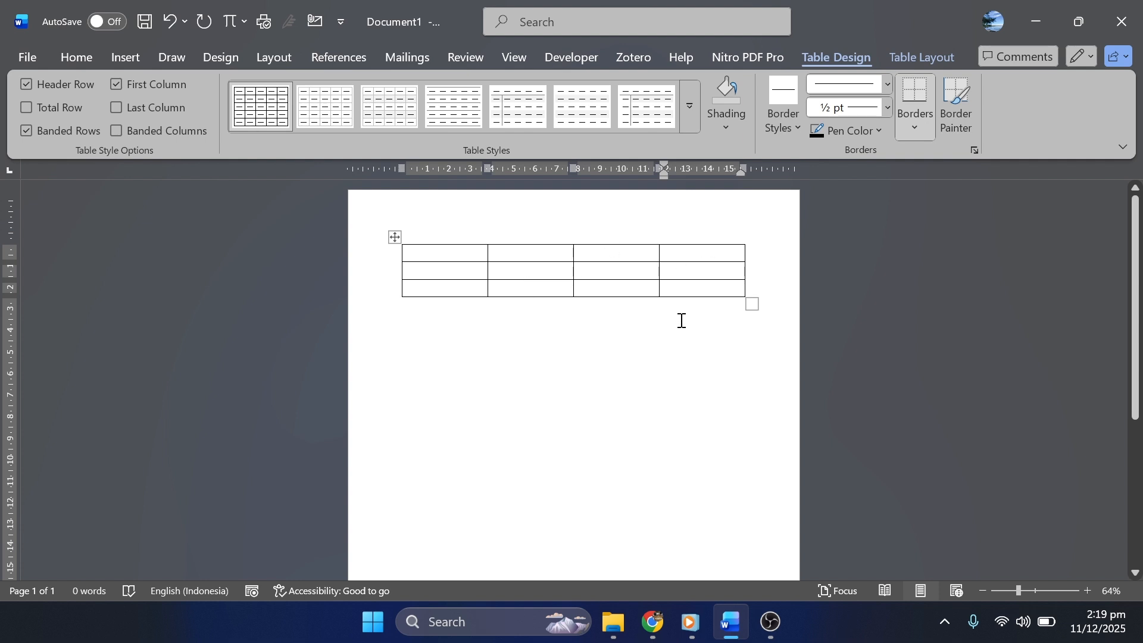
left_click(747, 274)
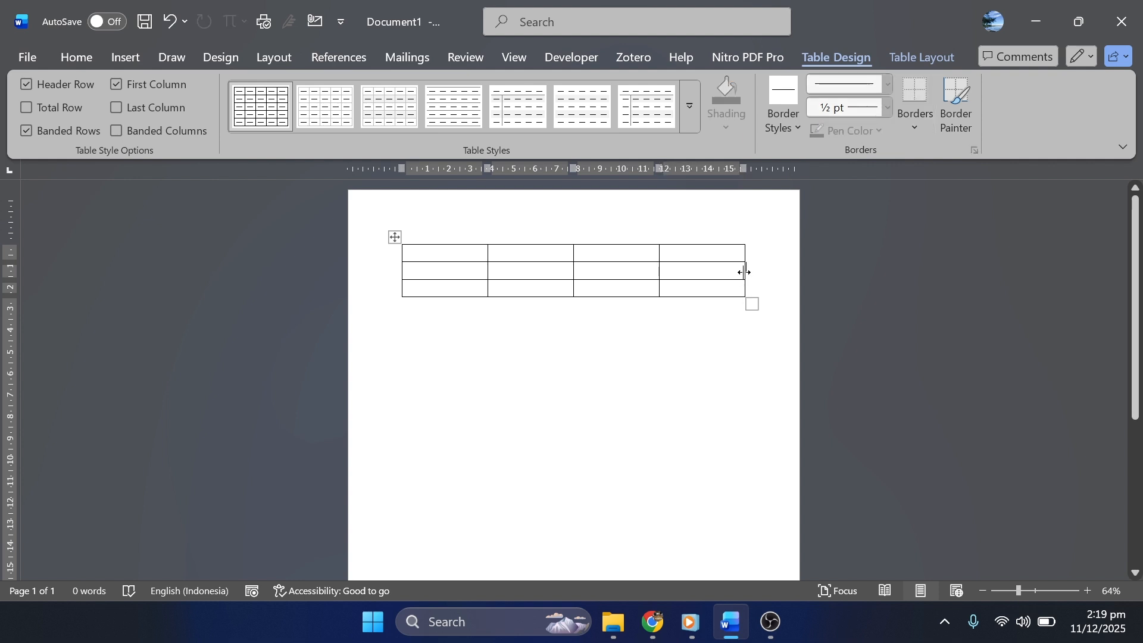
left_click_drag(747, 273, 770, 272)
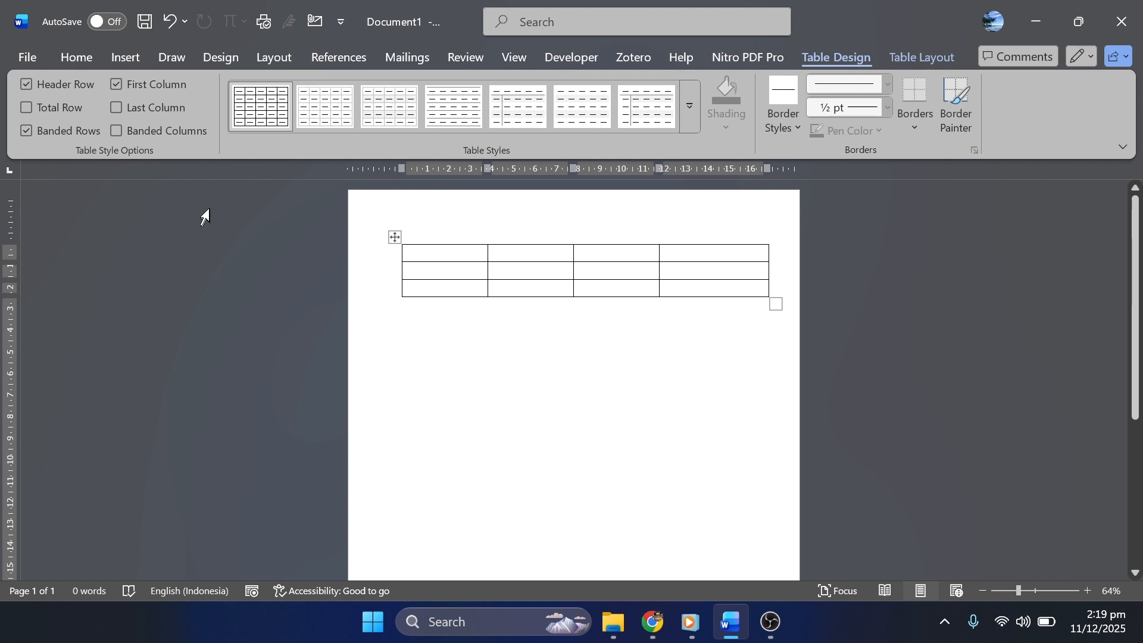
Step: Turn on Show text boundaries in the advanced Word options and apply the change
left_click(31, 57)
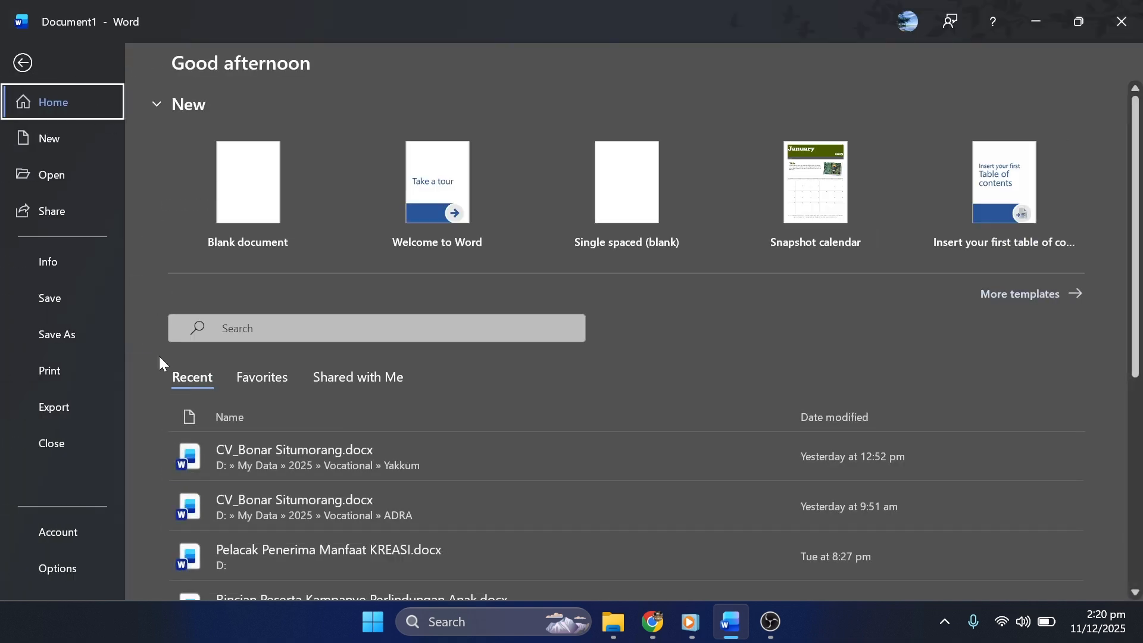
left_click(69, 572)
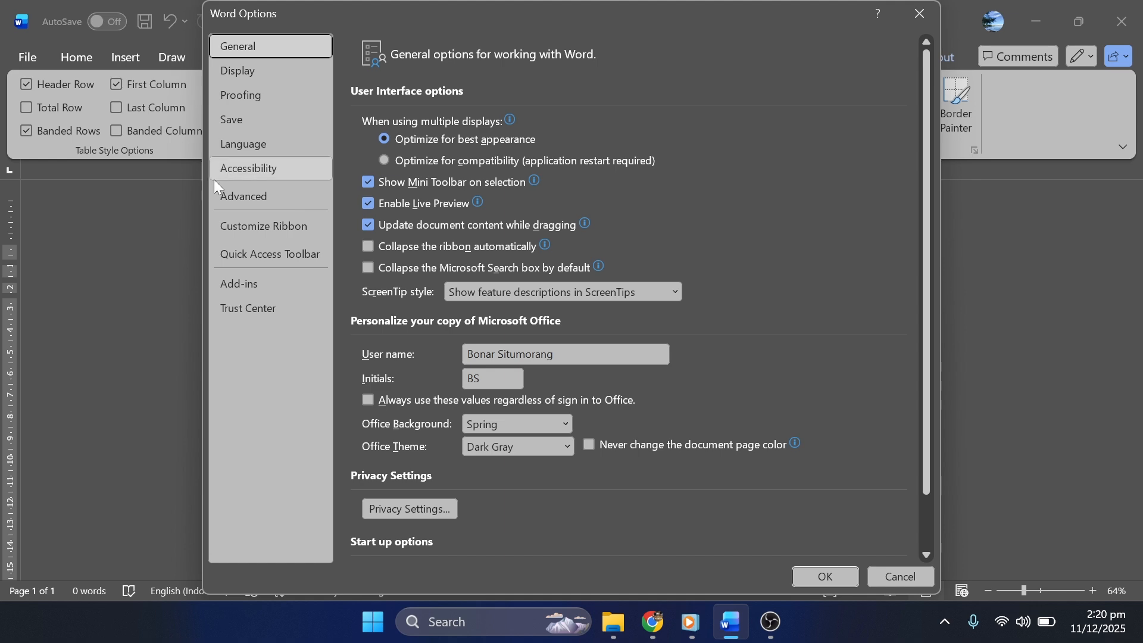
left_click(238, 204)
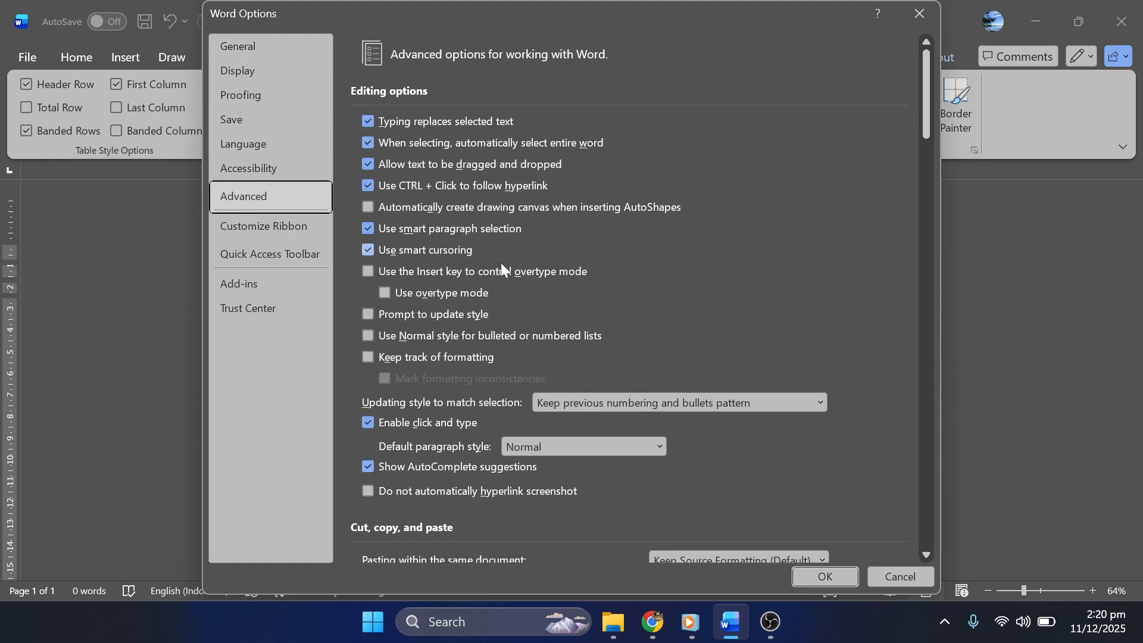
scroll(564, 265, "down", 3)
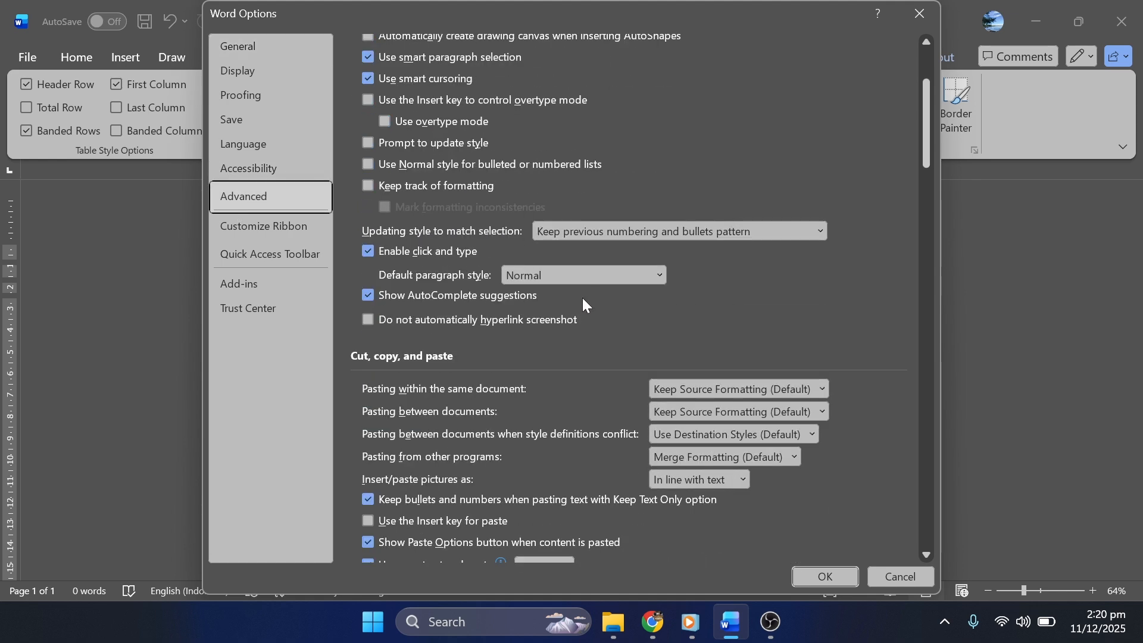
scroll(583, 298, "down", 7)
scroll(564, 229, "down", 4)
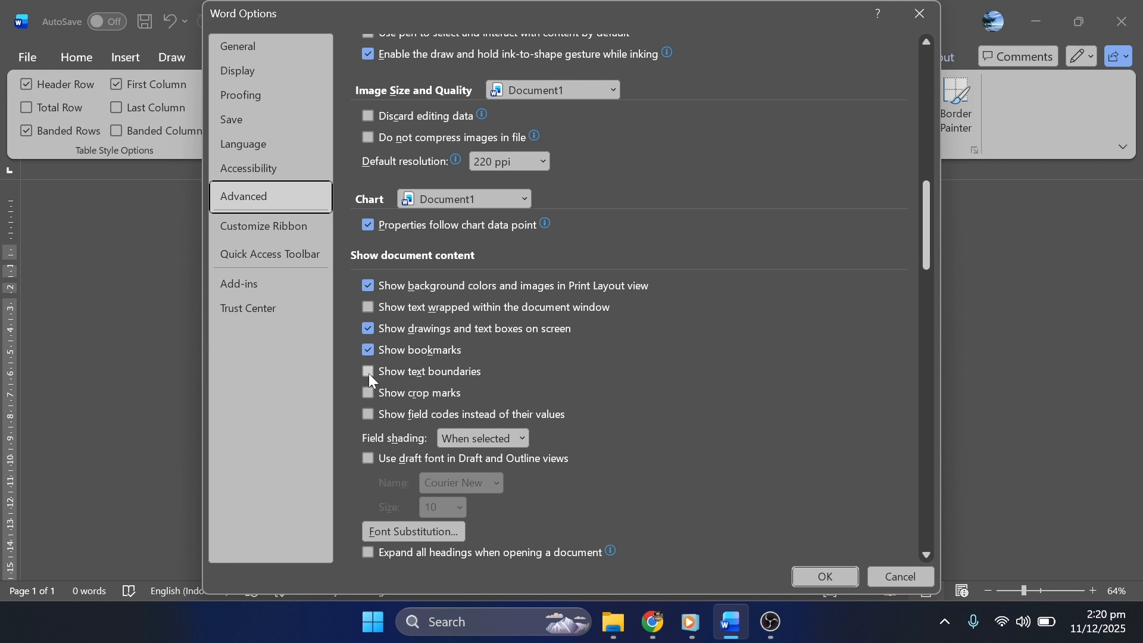
left_click(368, 373)
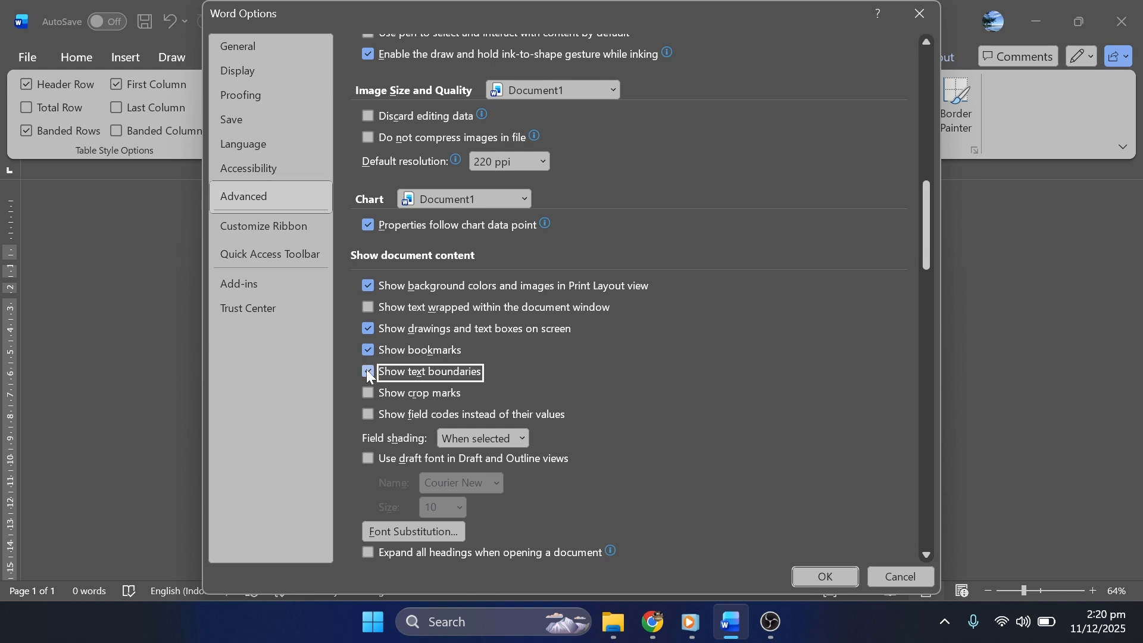
left_click(811, 577)
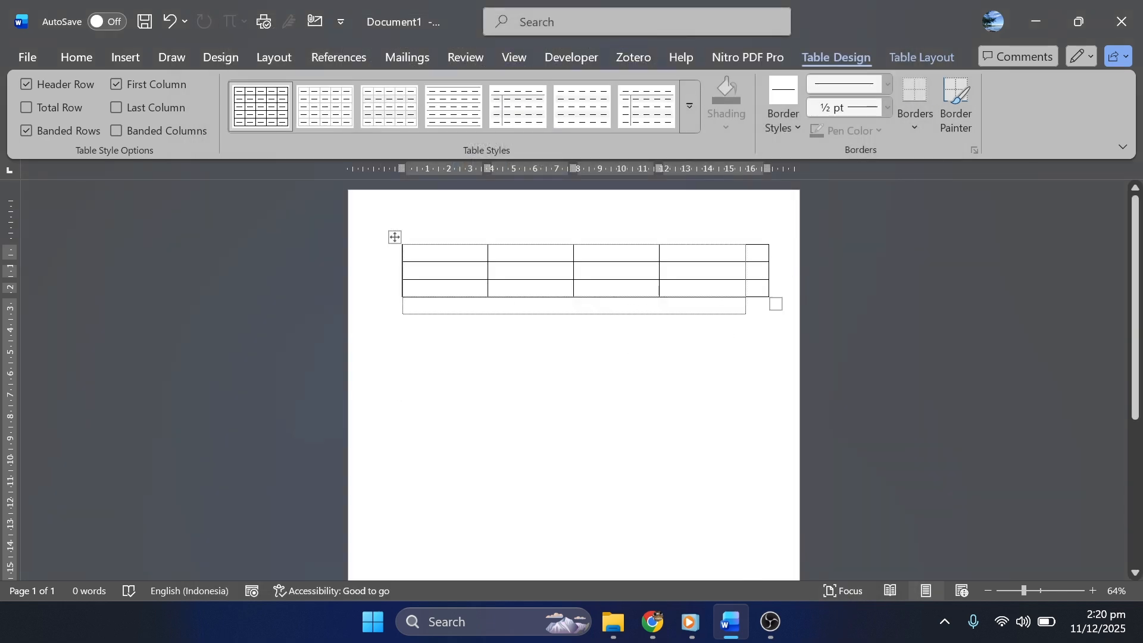
Step: Narrow the table's last column back to roughly the text boundary and place the cursor in the paragraph below the table
left_click_drag(768, 270, 743, 277)
left_click(592, 307)
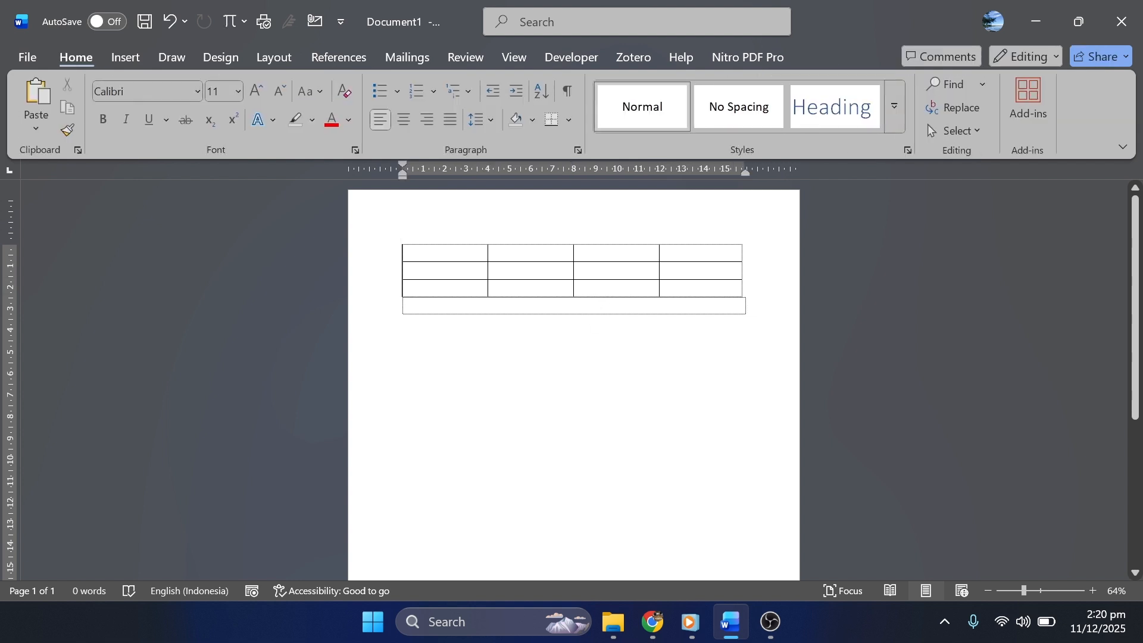
Step: Write "Memaksimalkan" in a new paragraph below the empty line under the table
key("Tab")
type("Me")
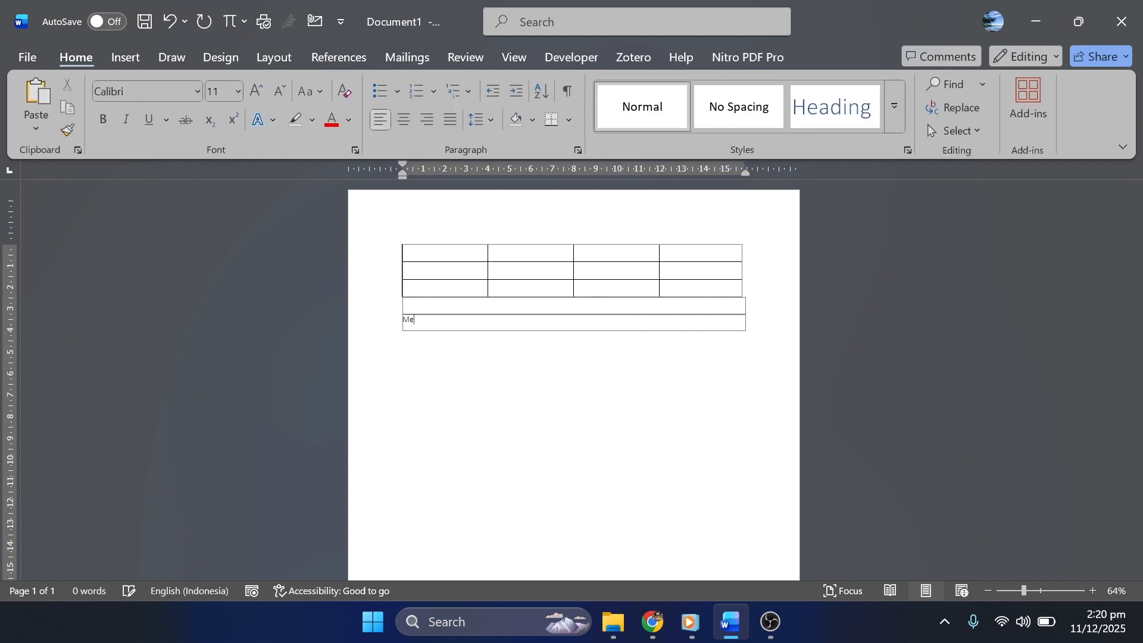
type("maksimalkan")
Step: Copy the word "Memaksimalkan" and paste it twice more on the same line and once in the next paragraph
key("shift+Home")
key("ctrl+c")
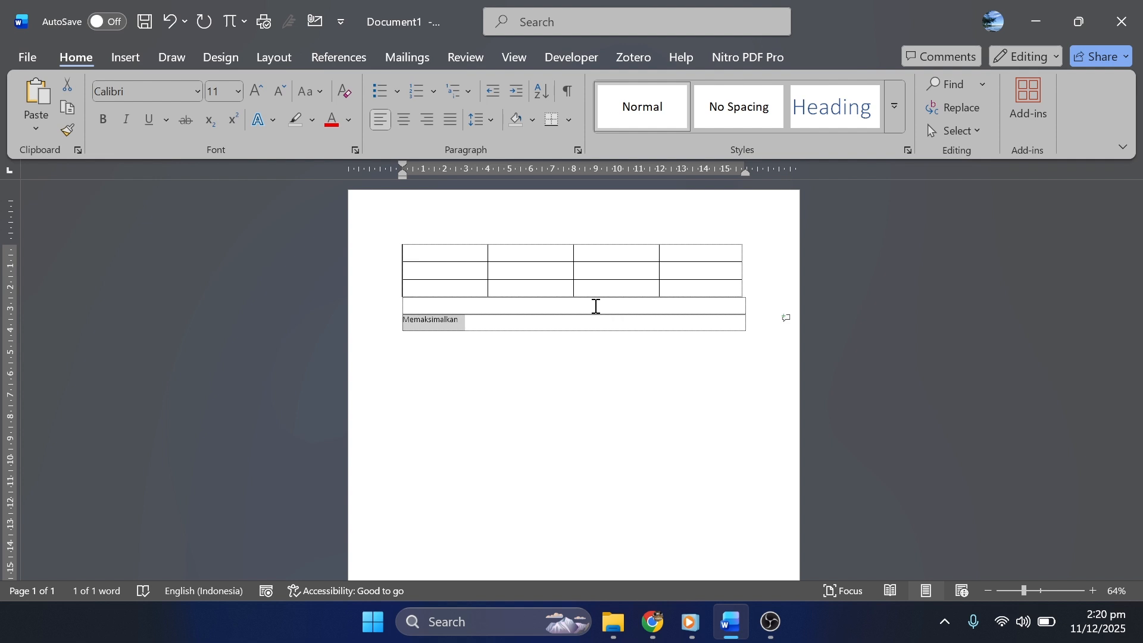
left_click(536, 327)
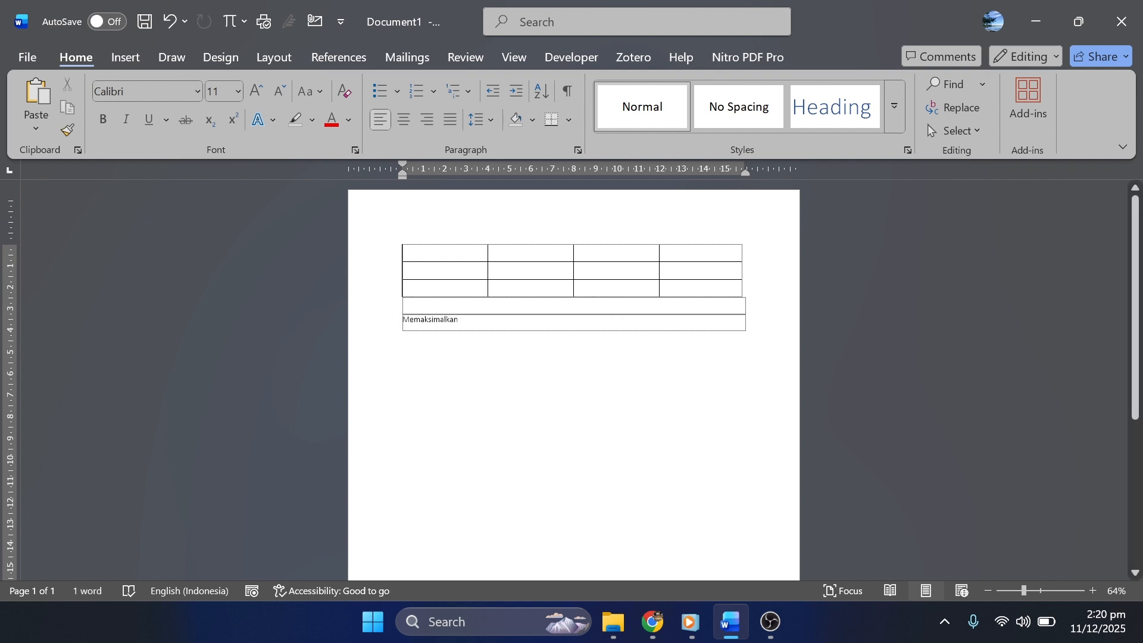
key("ctrl+v")
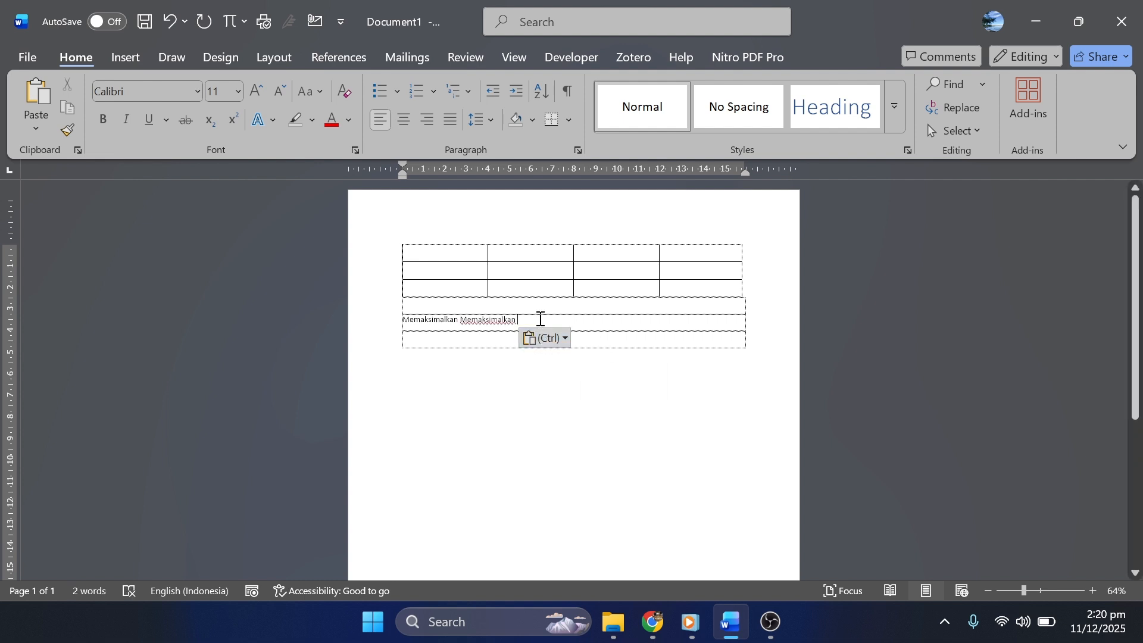
key("ctrl+v")
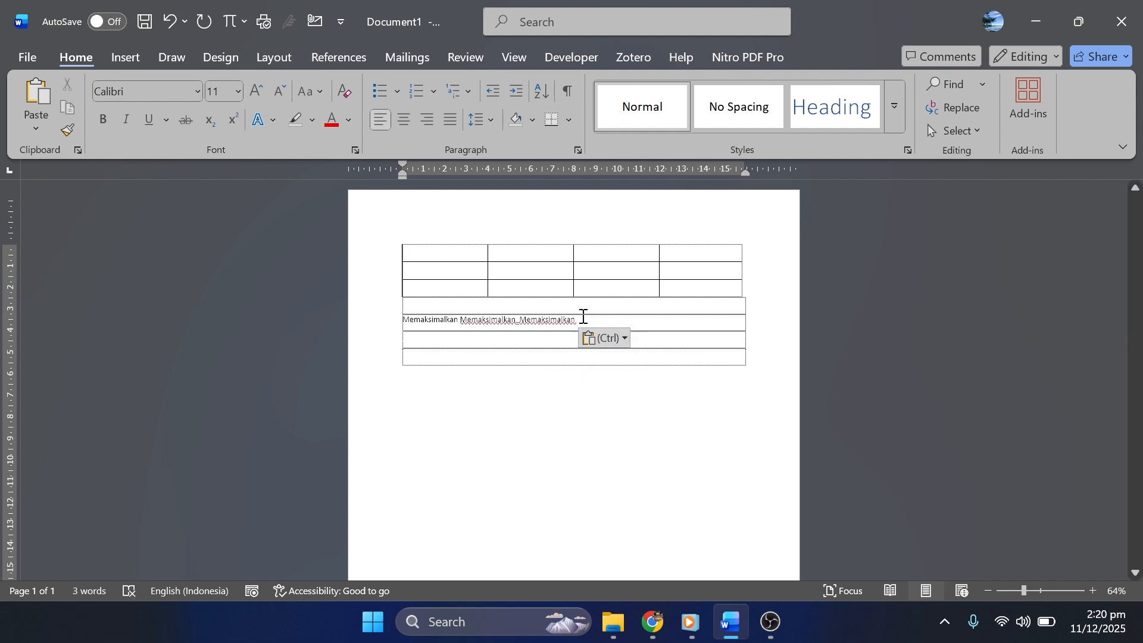
key("Down")
key("ctrl+v")
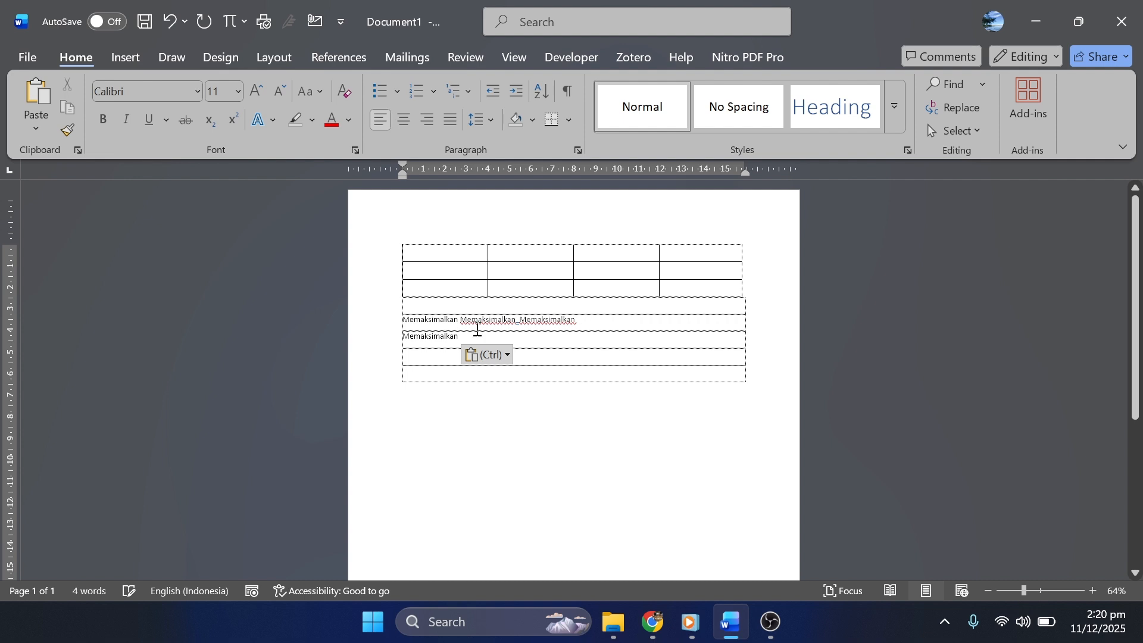
Step: Copy both paragraphs of repeated words and paste them at the end of the first one so it wraps to a second line
left_click_drag(463, 338, 398, 319)
key("ctrl+c")
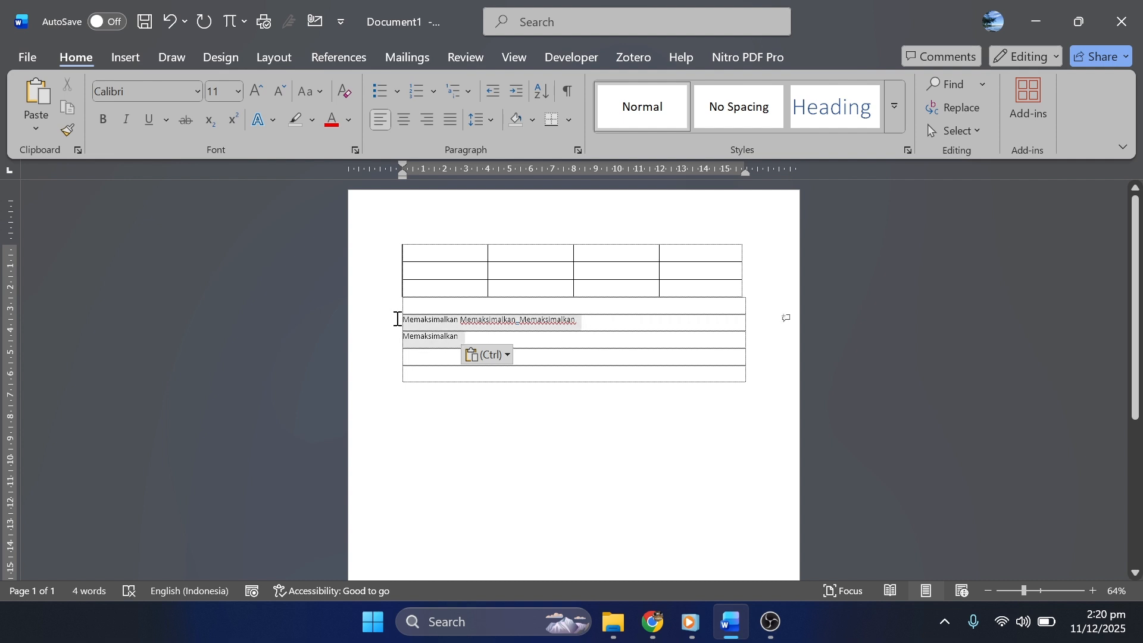
left_click(594, 327)
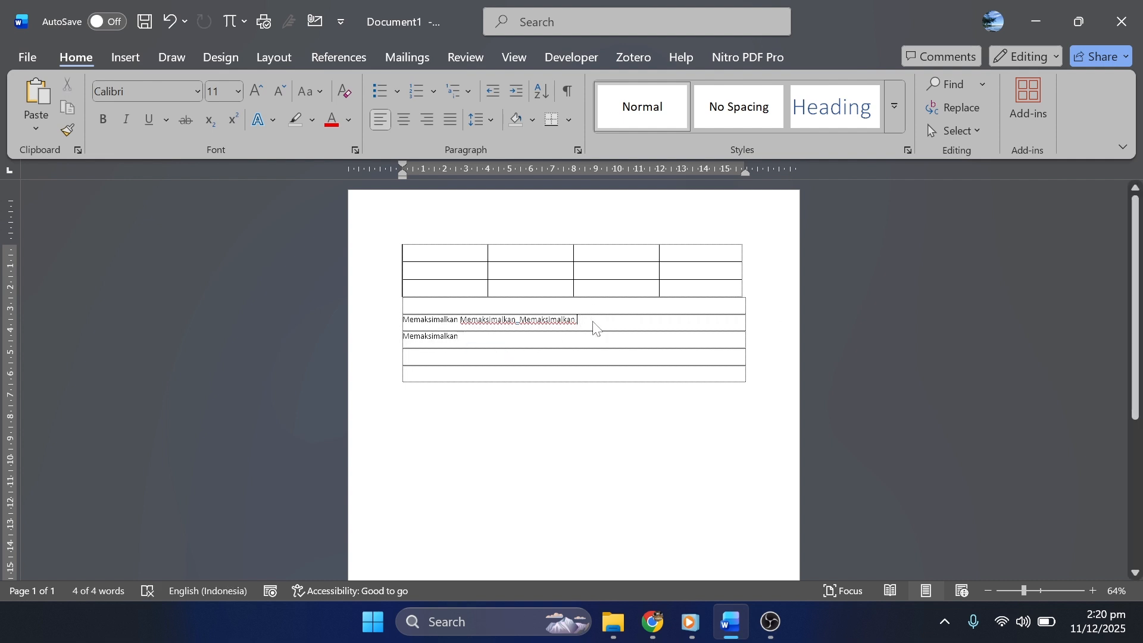
key("ctrl+v")
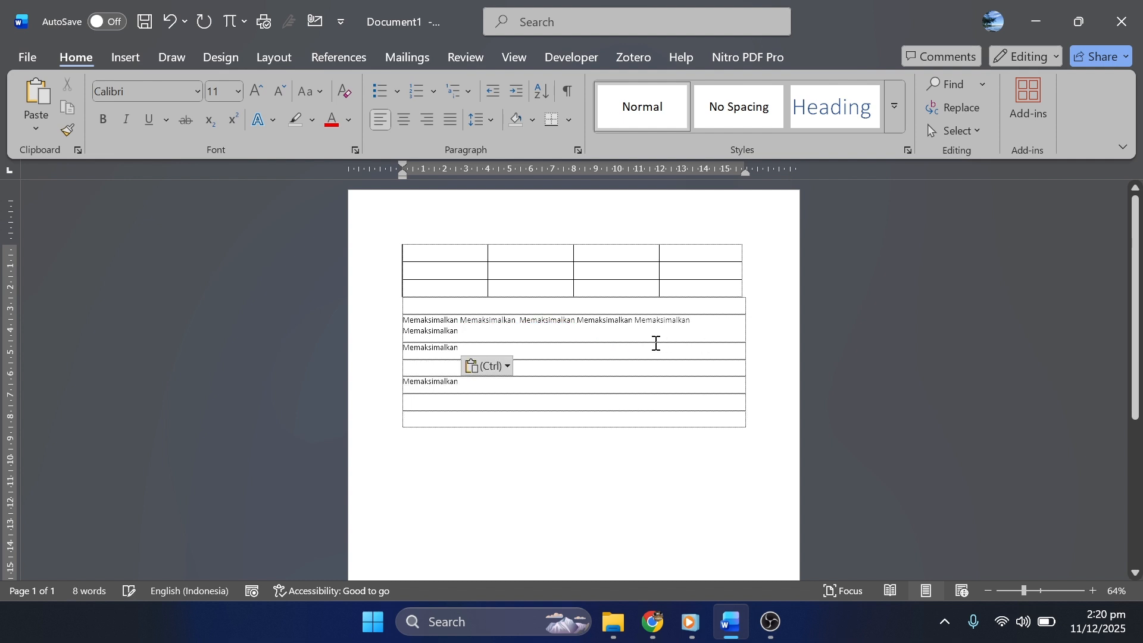
Step: Merge the following "Memaksimalkan" into the end of the long paragraph and justify that paragraph
left_click(397, 347)
key("BackSpace")
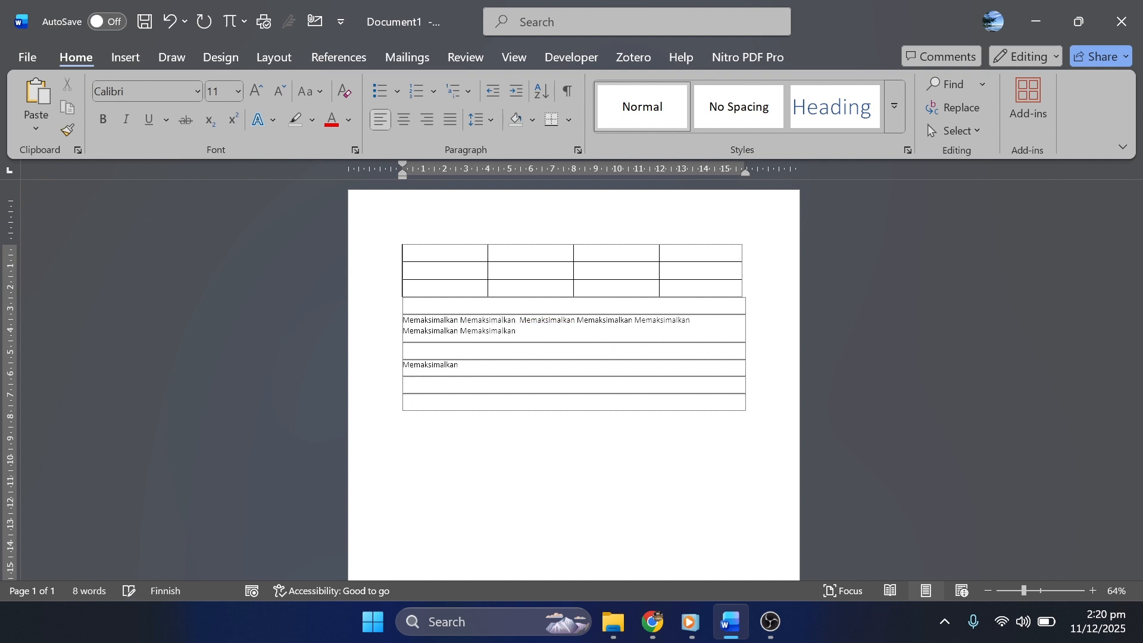
key("BackSpace")
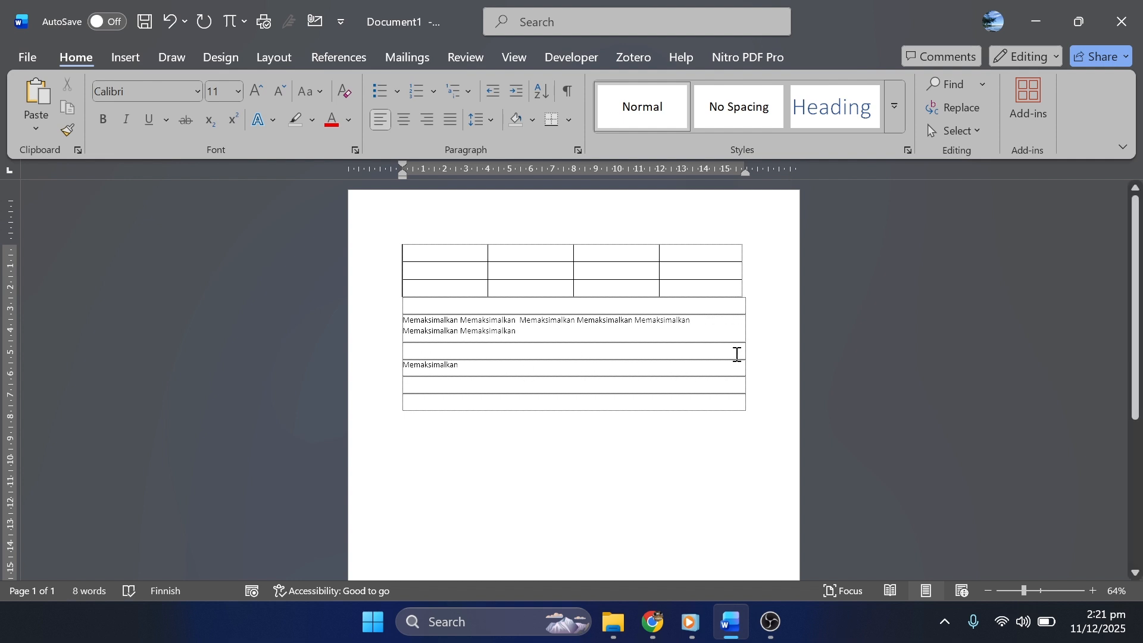
key("ctrl+j")
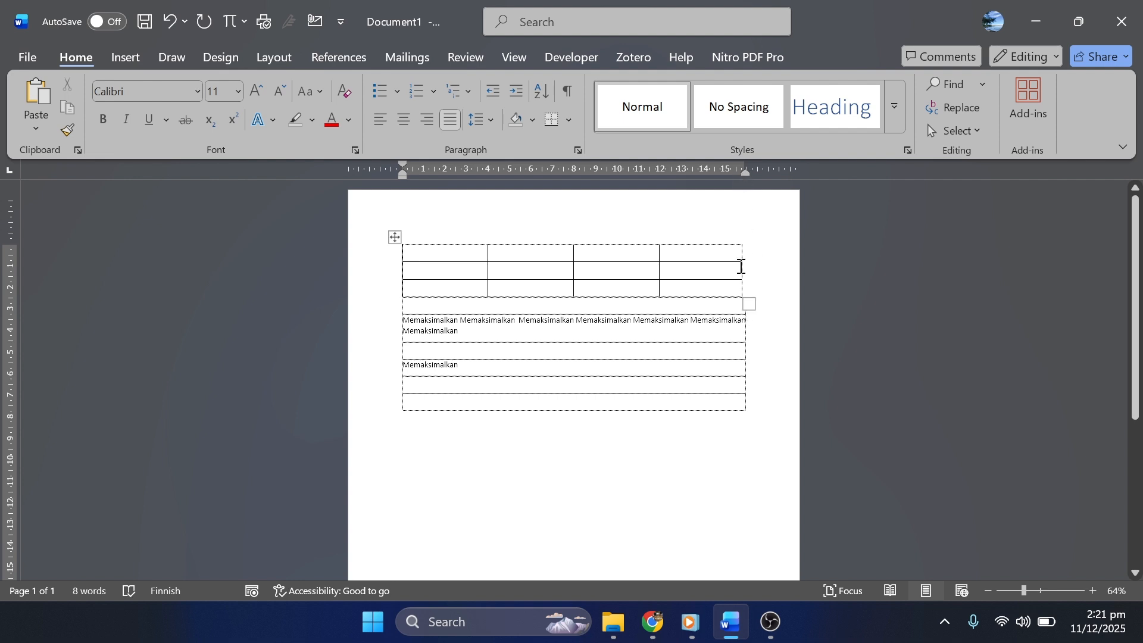
Step: Move the table's outer right edge out to the text boundary and indent the first line of the long paragraph
left_click_drag(745, 267, 747, 267)
left_click(400, 318)
key("Tab")
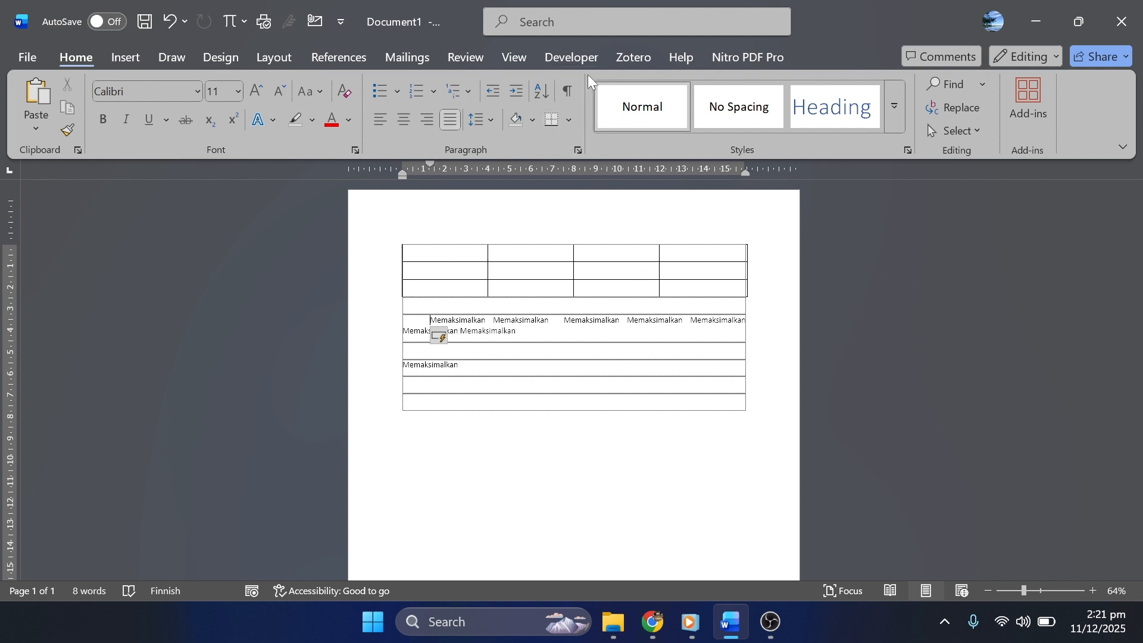
Step: Write "Mangga", "Pisang" and "Durian" as separate paragraphs at the end of the document
left_click(575, 58)
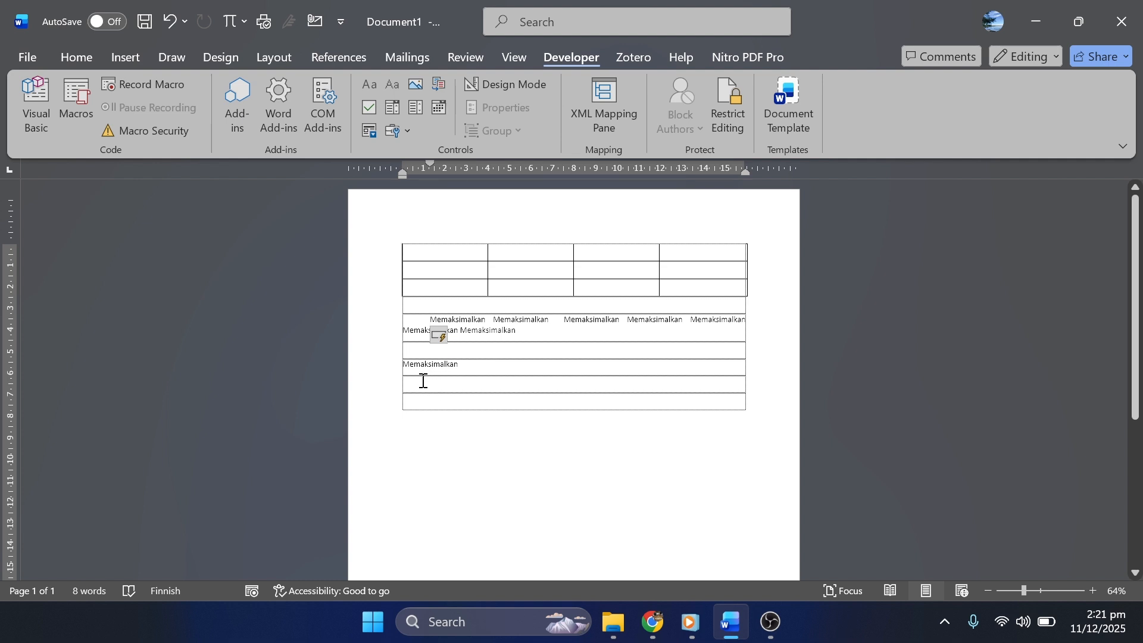
left_click(414, 407)
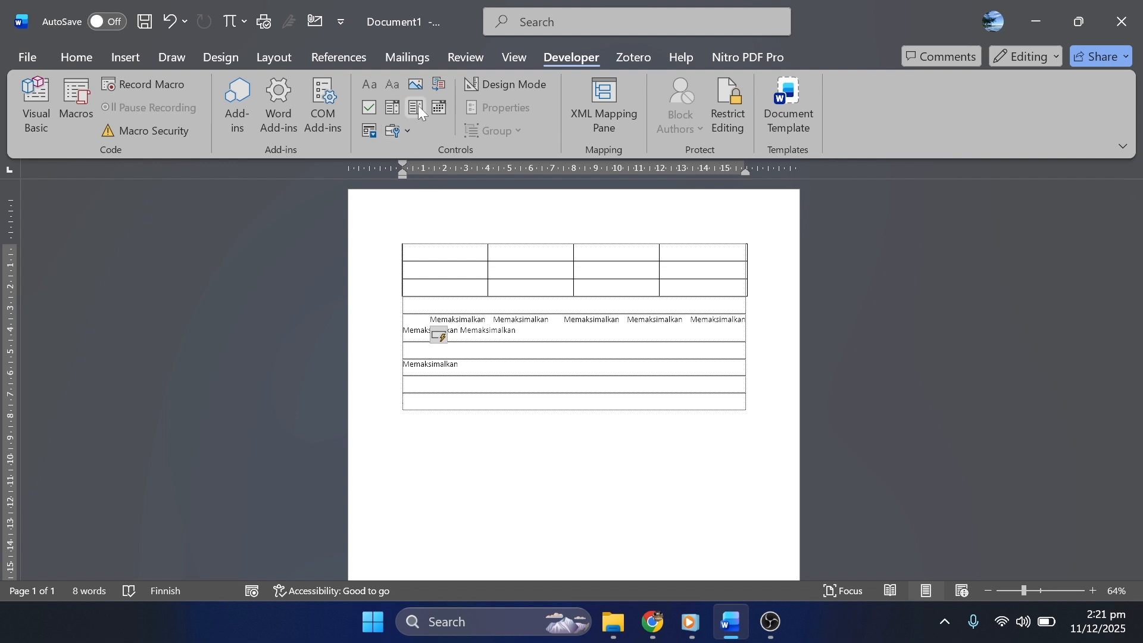
left_click(417, 392)
type("Na")
key("Tab")
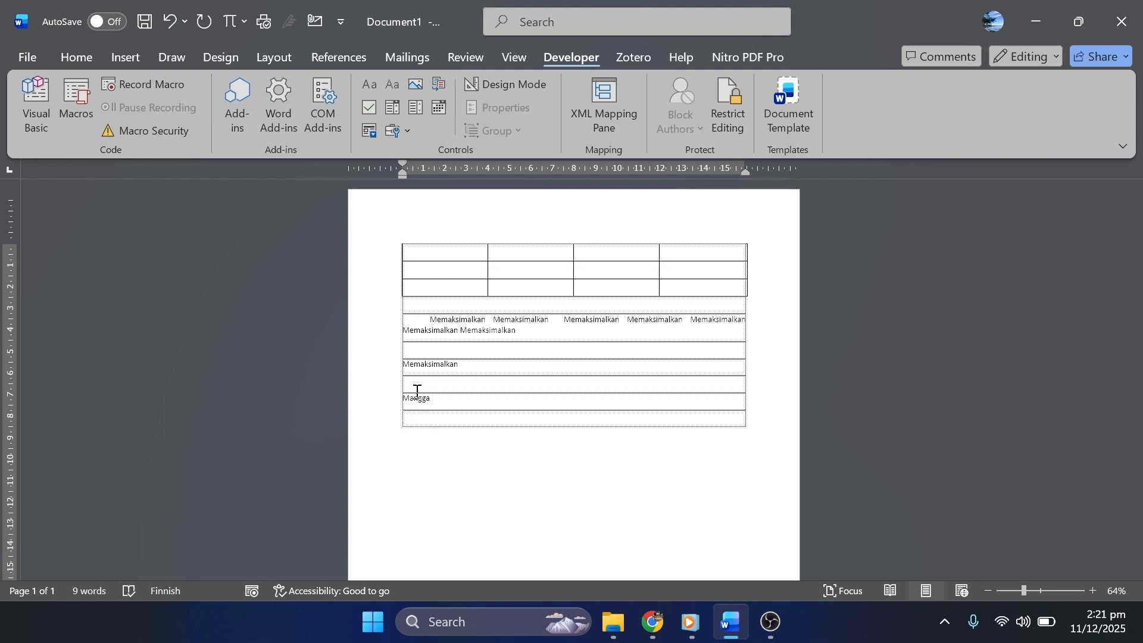
type("Pisang")
key("Tab")
type("Durian")
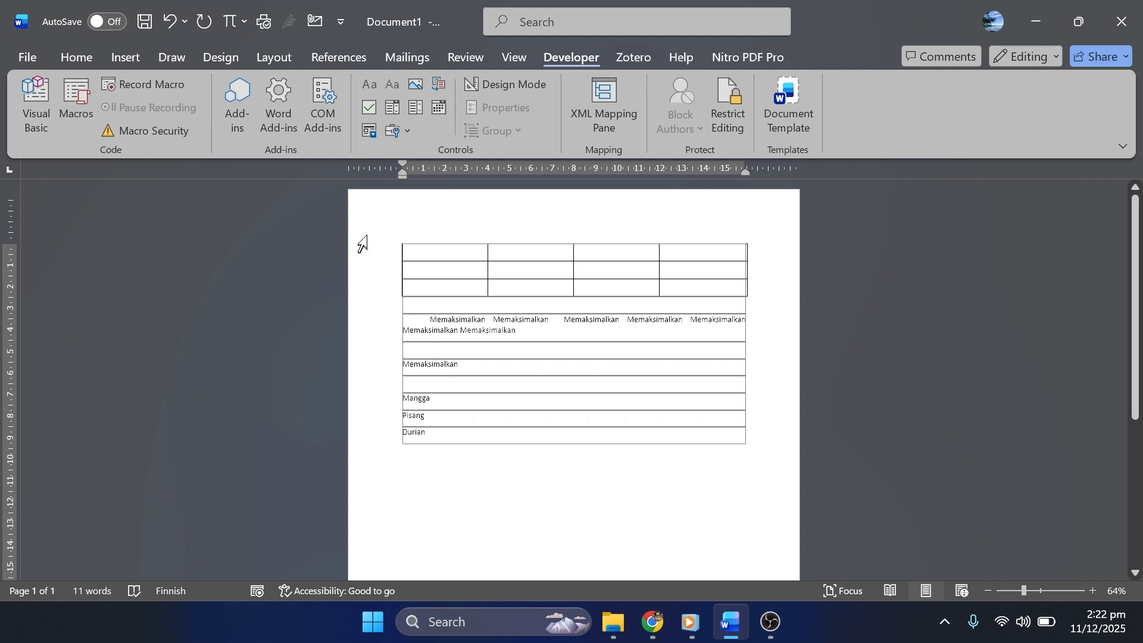
Step: Insert a check box content control in front of each of the words Mangga, Pisang and Durian
left_click(369, 107)
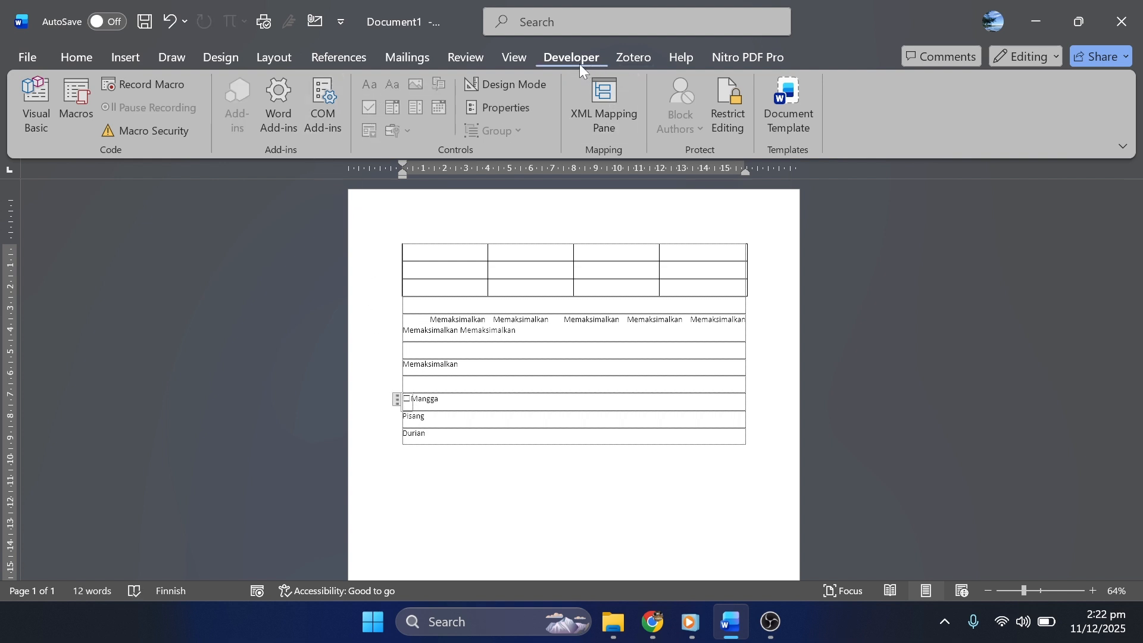
left_click(400, 417)
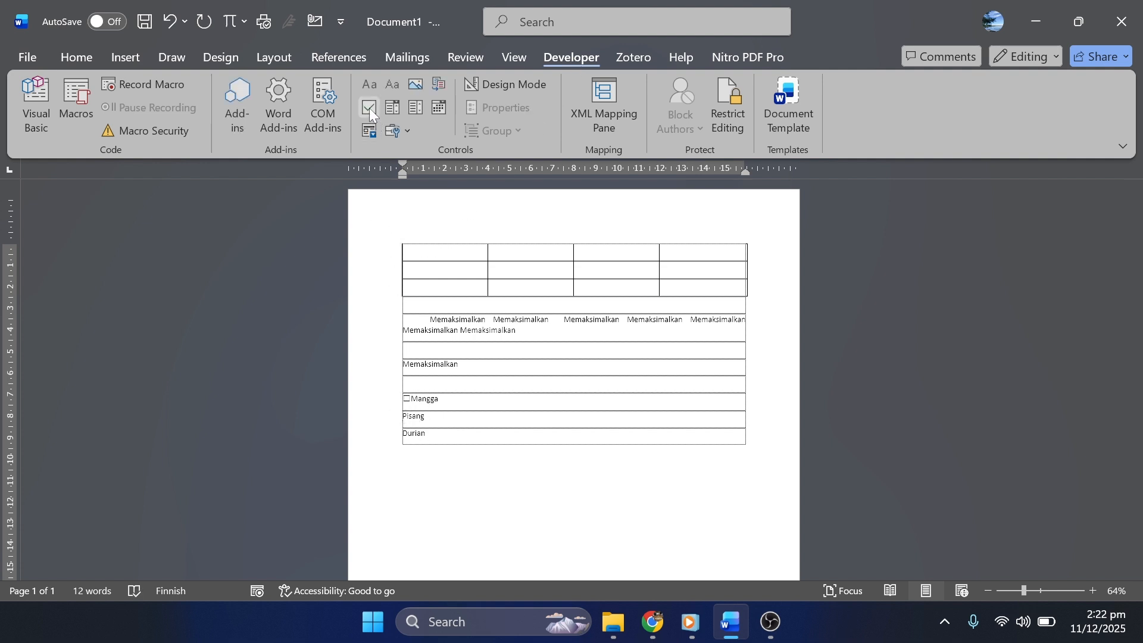
left_click(369, 107)
left_click(401, 434)
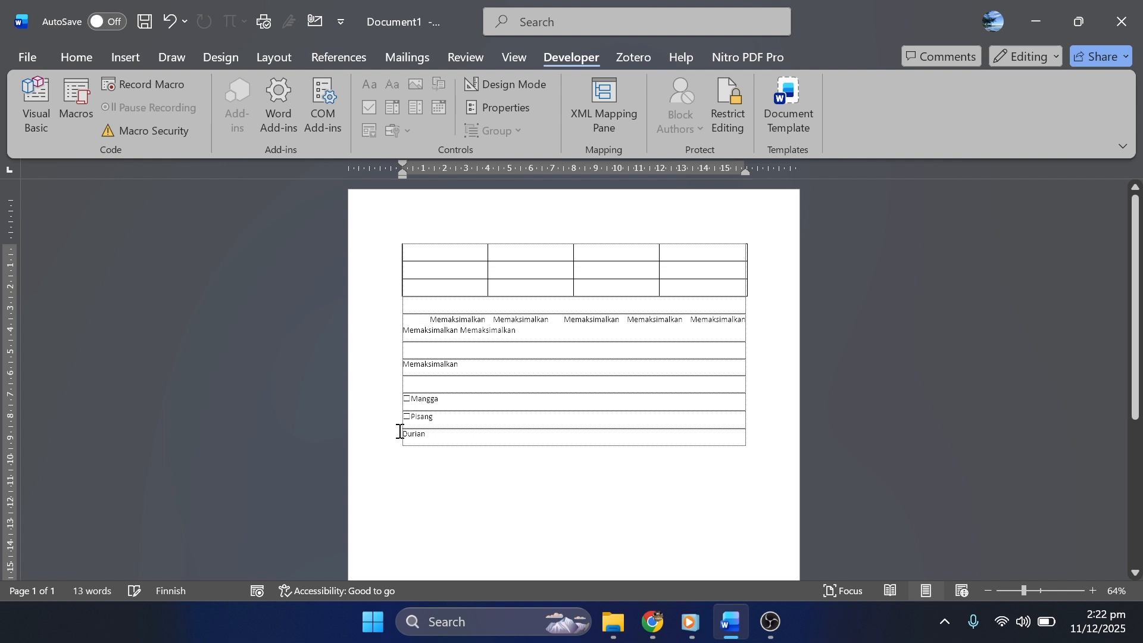
left_click(369, 108)
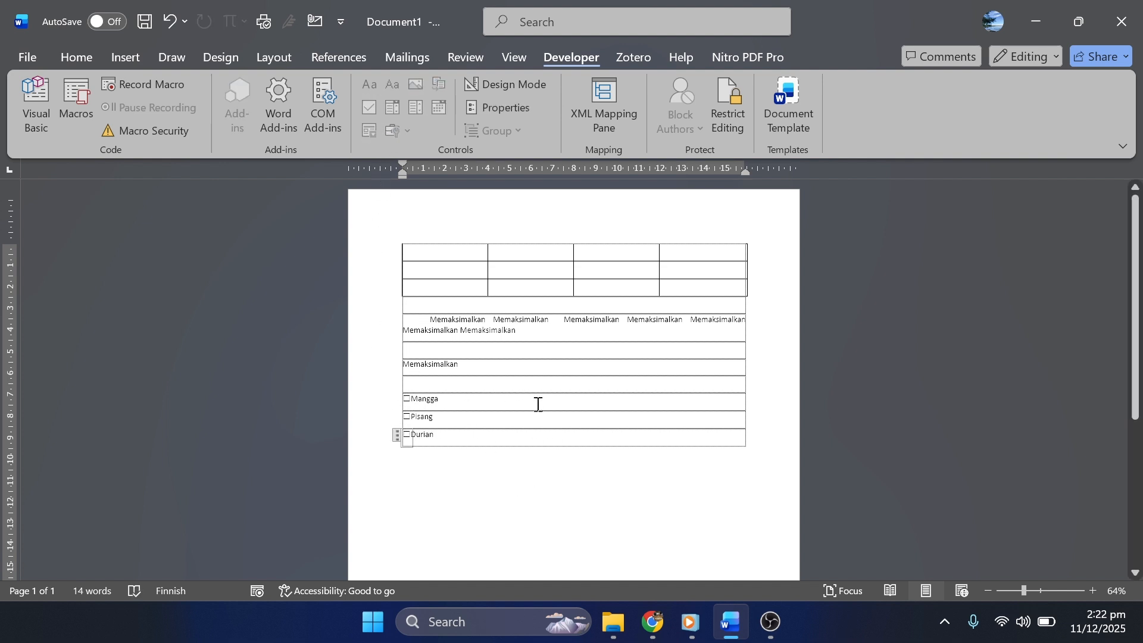
left_click(427, 409)
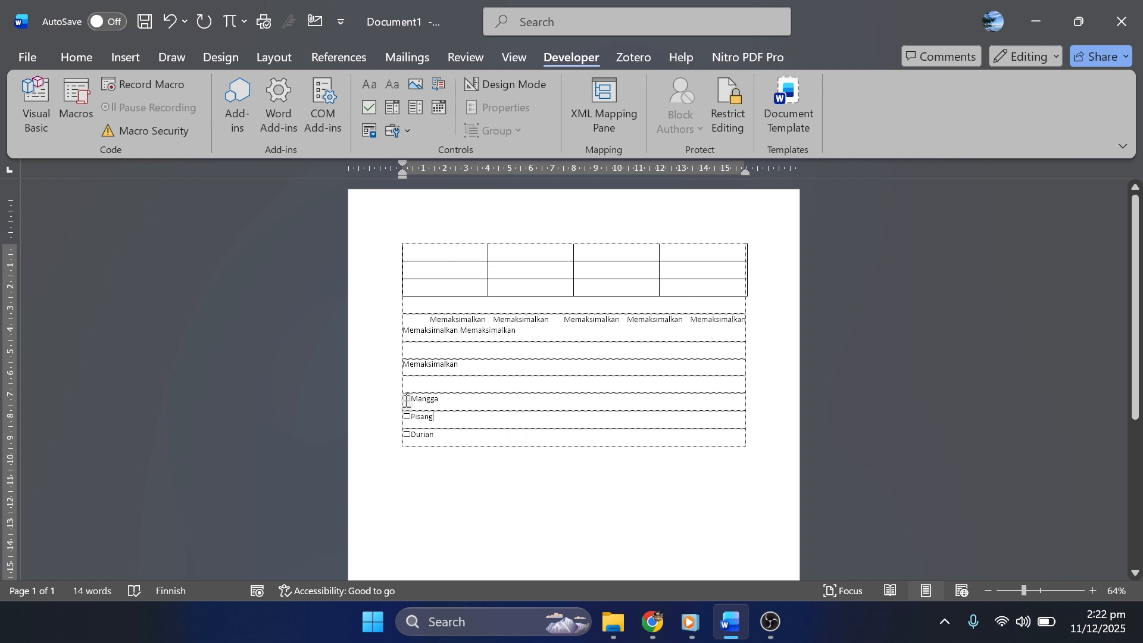
Step: Tick the check boxes in front of Mangga and Pisang in the fruit list
left_click(407, 399)
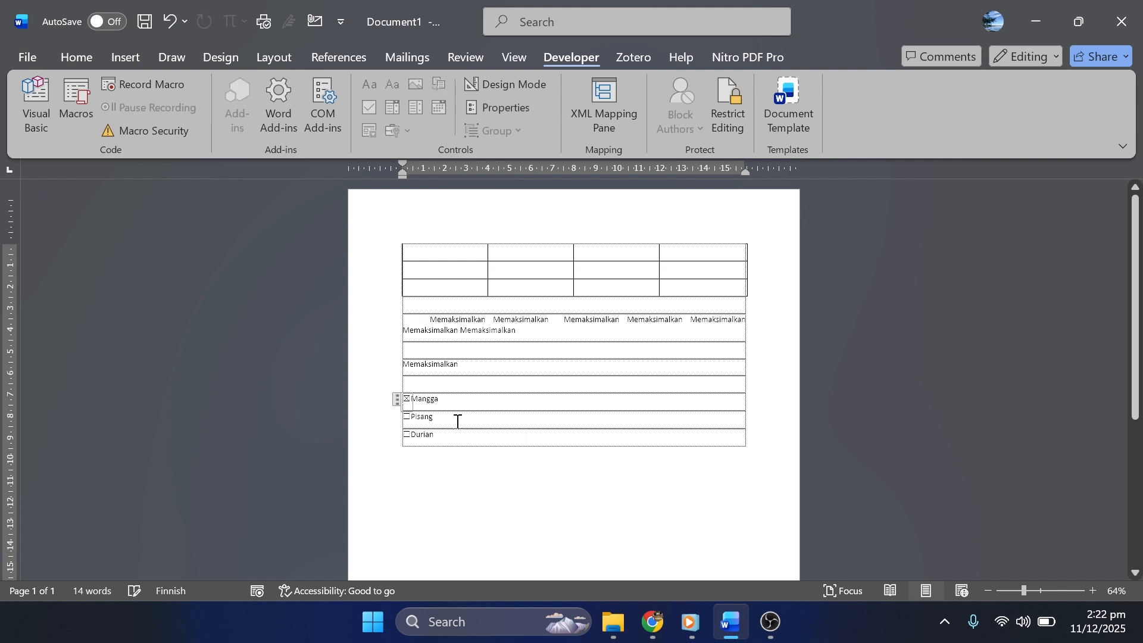
left_click(406, 416)
left_click(564, 463)
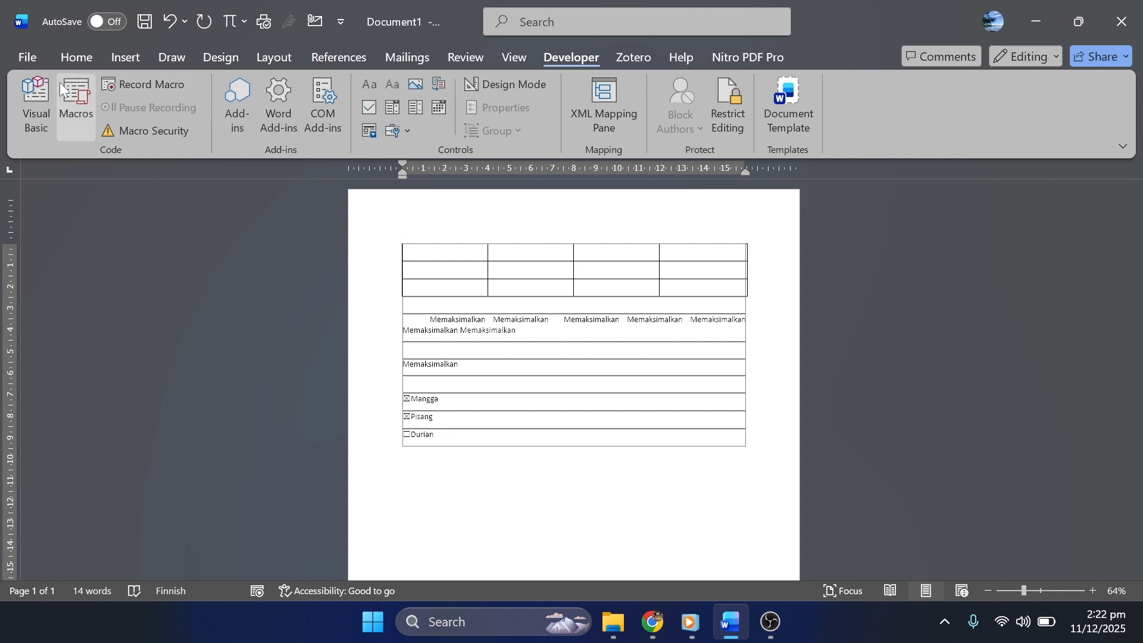
Step: Examine the Quick Access Toolbar commands and the Developer entry among the main ribbon tabs in the Word options
left_click(36, 59)
left_click(79, 570)
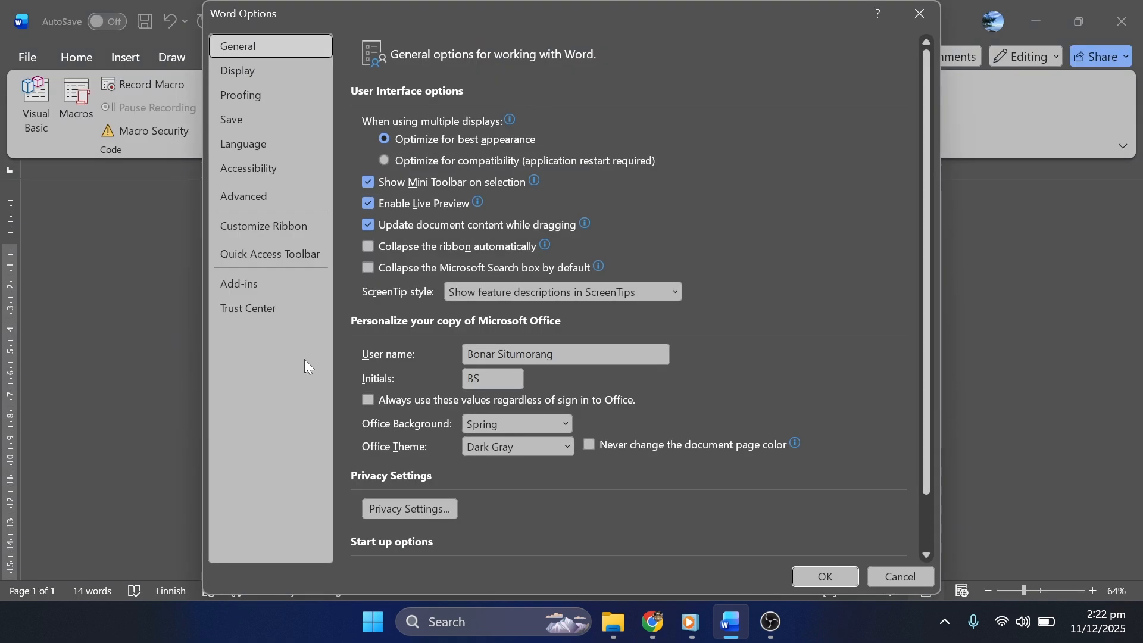
left_click(272, 258)
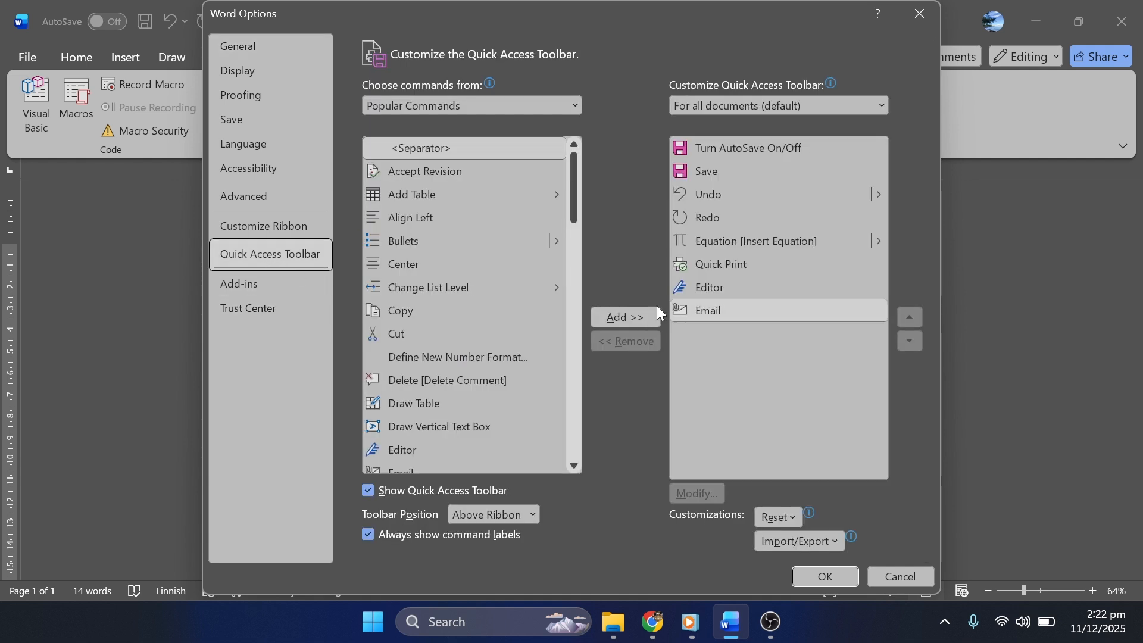
scroll(381, 279, "down", 1)
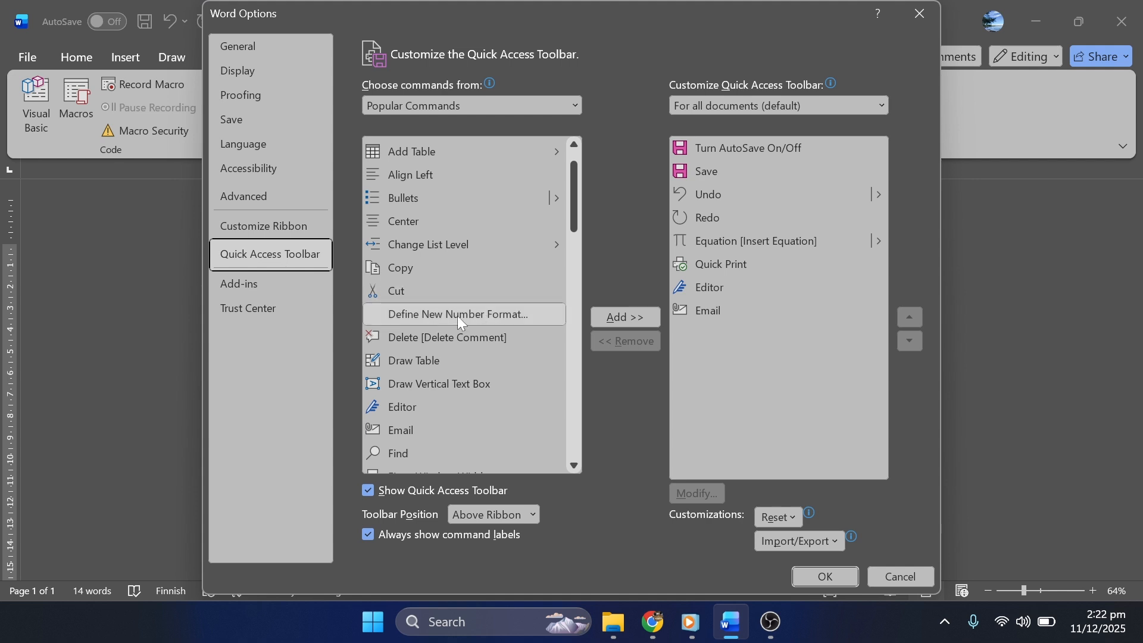
scroll(499, 323, "down", 6)
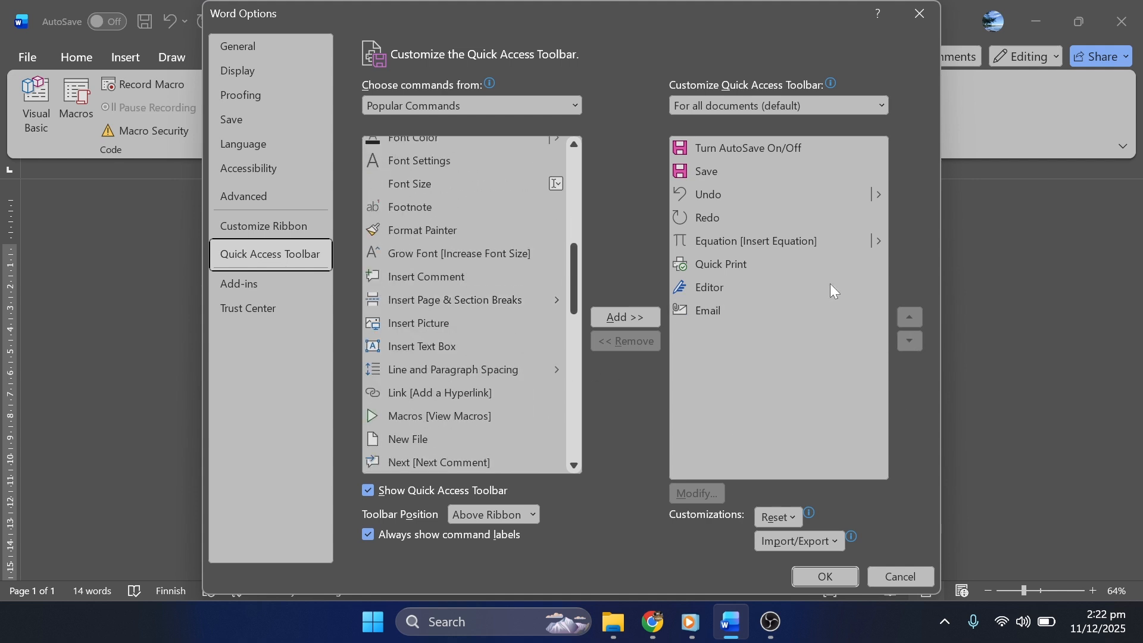
left_click(277, 228)
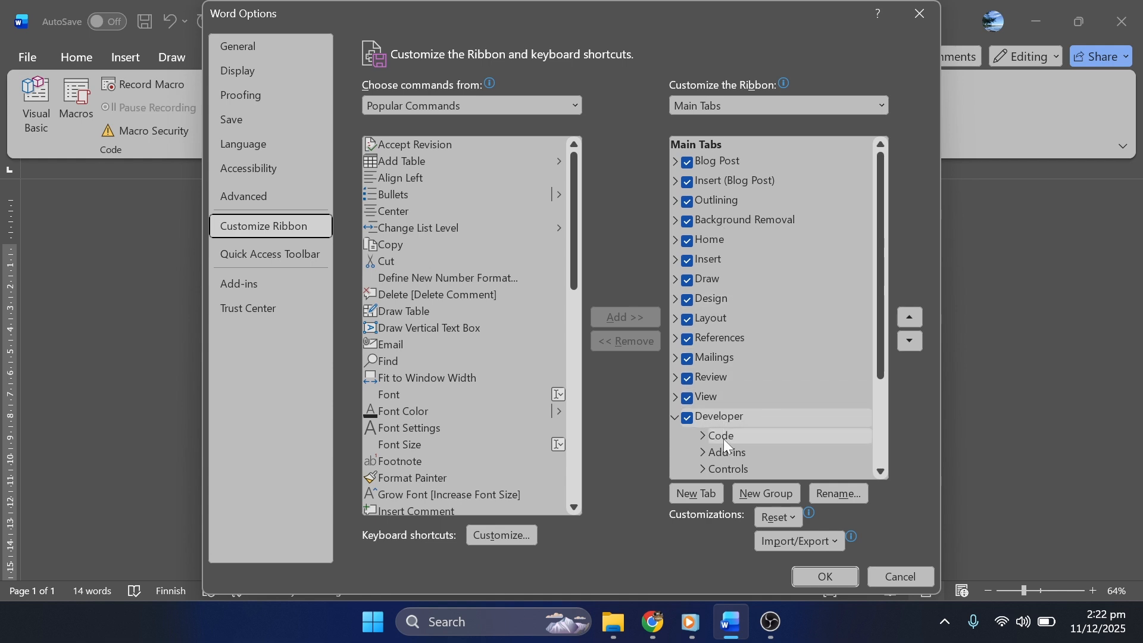
left_click(710, 424)
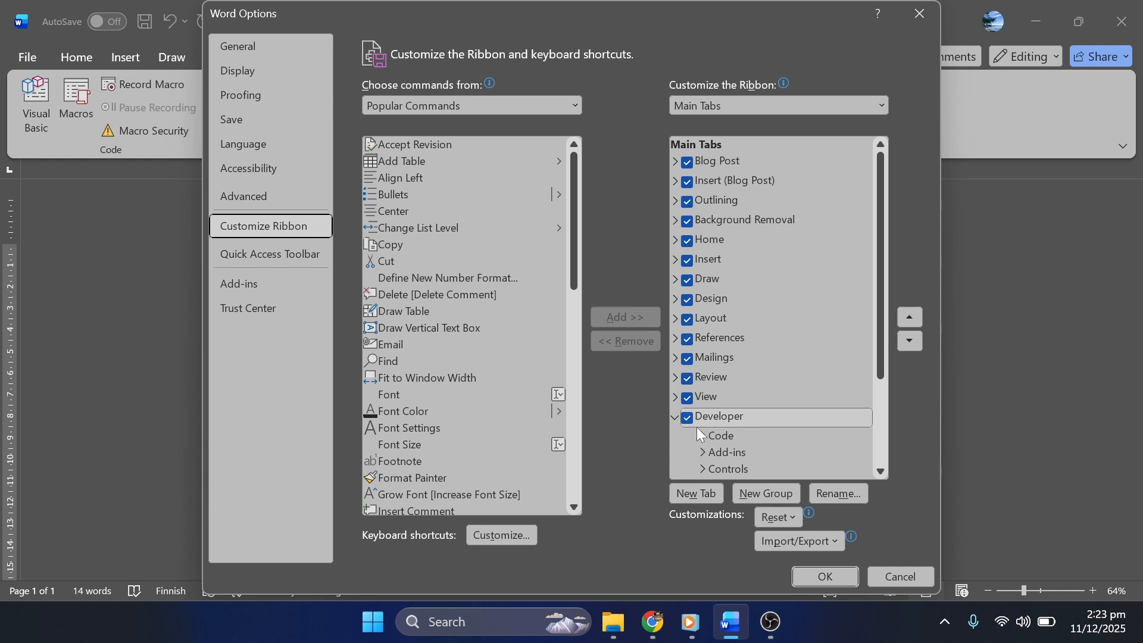
left_click(824, 576)
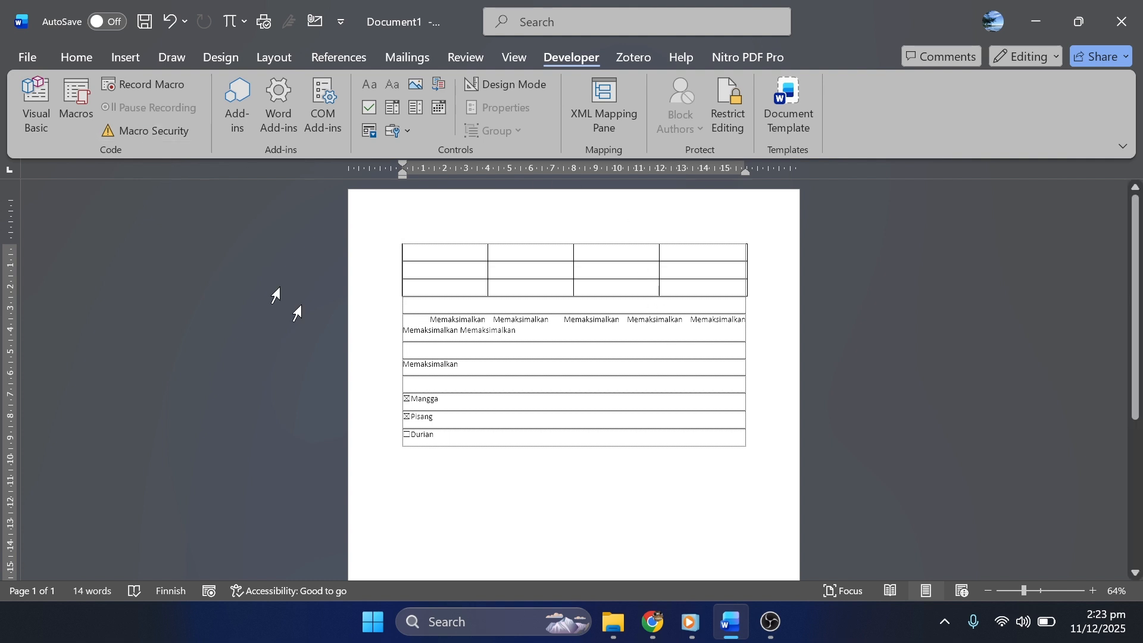
Step: Set the Word save options to store AutoRecover information every 1 minute
left_click(27, 56)
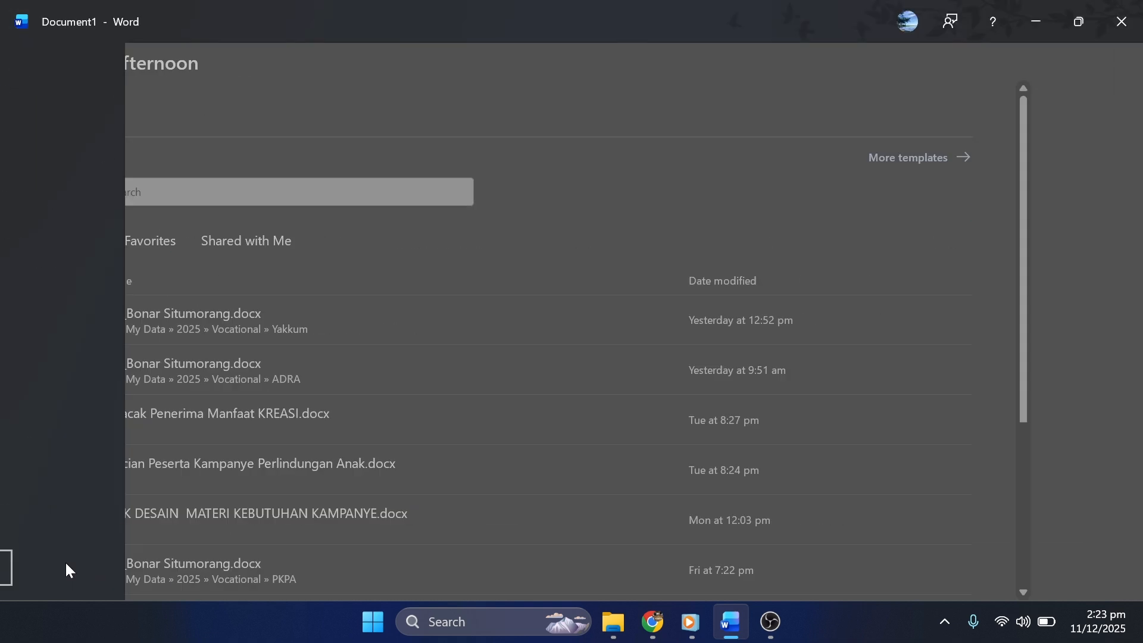
left_click(63, 567)
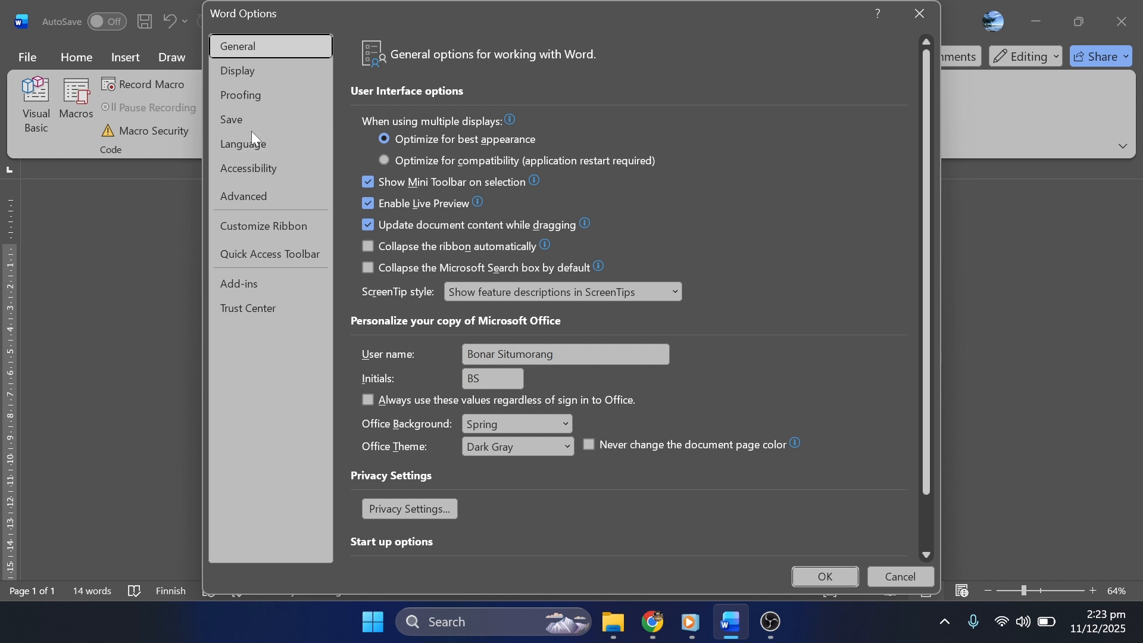
left_click(256, 121)
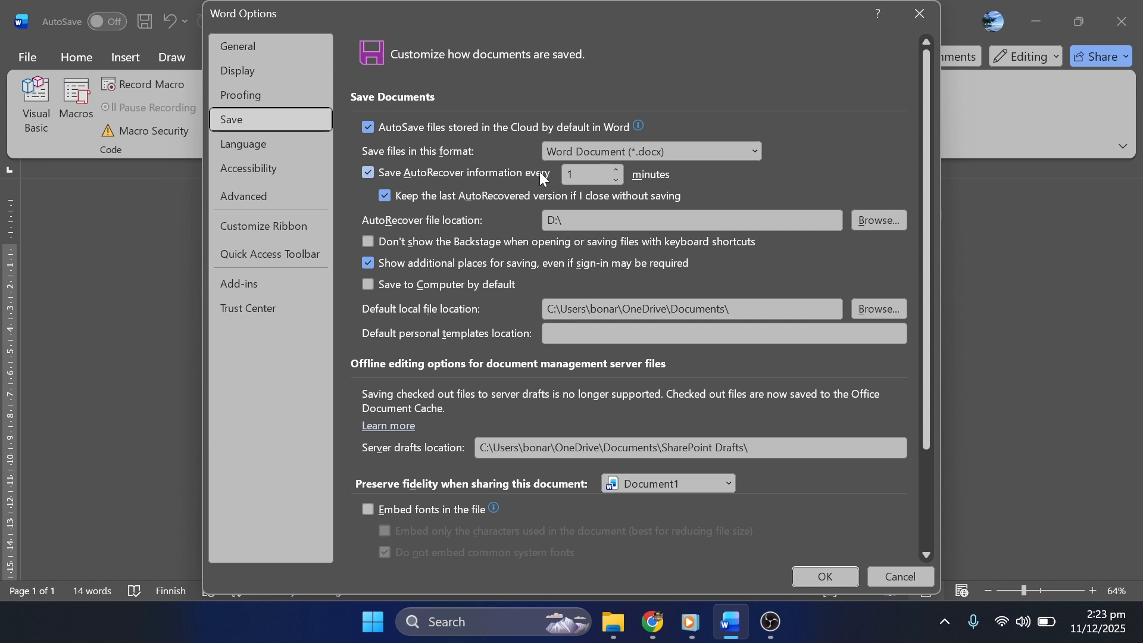
left_click(613, 171)
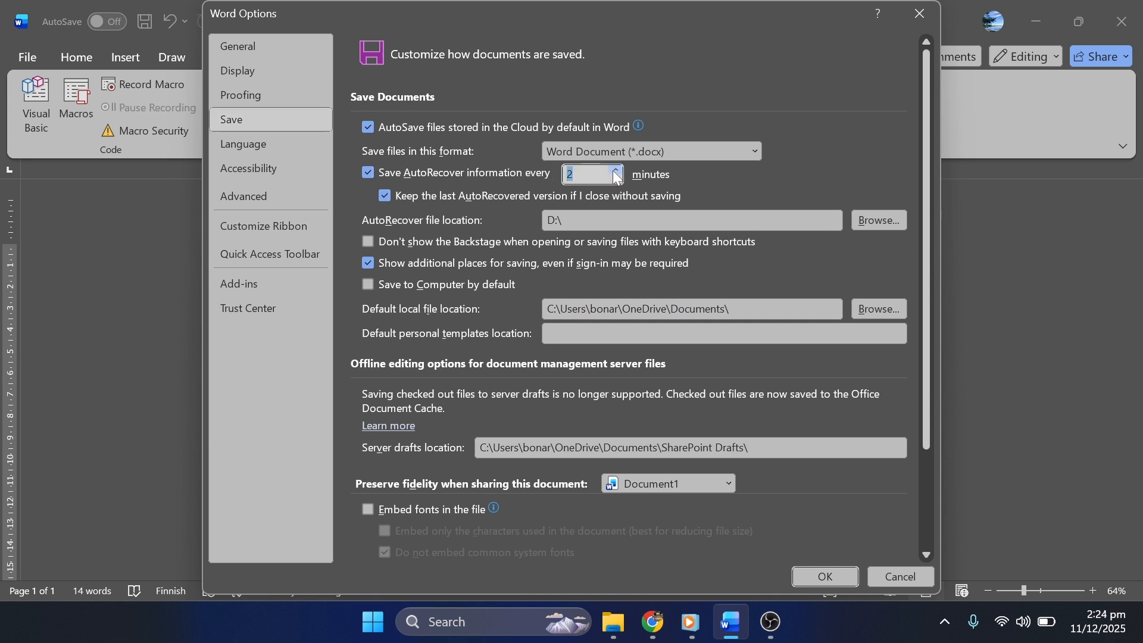
left_click(616, 174)
left_click(589, 178)
key("BackSpace")
type("1")
left_click(839, 576)
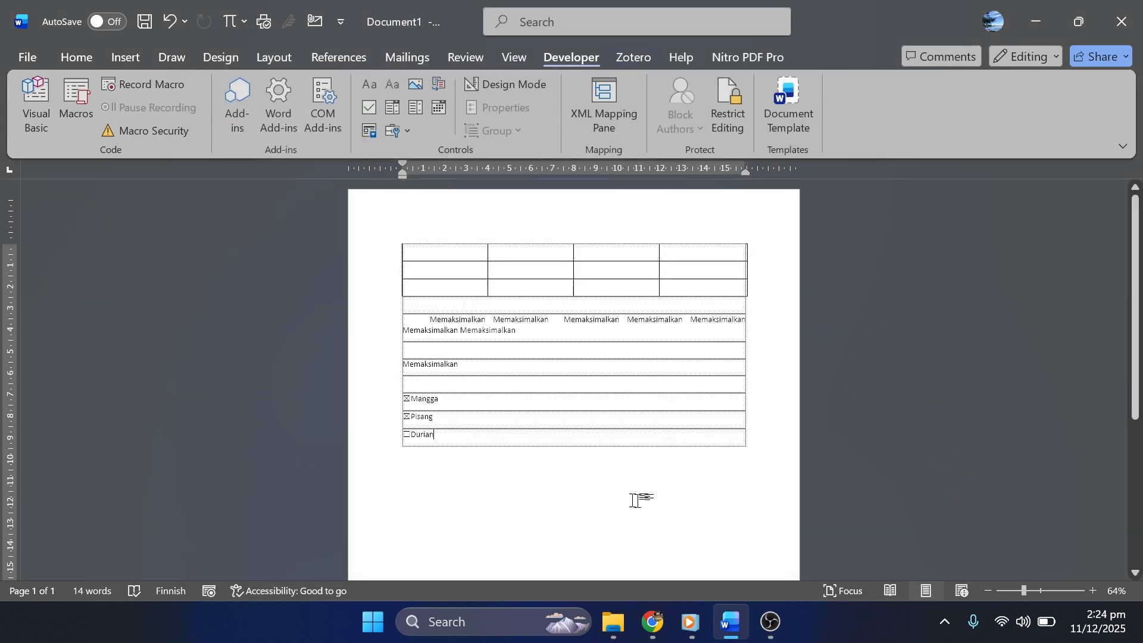